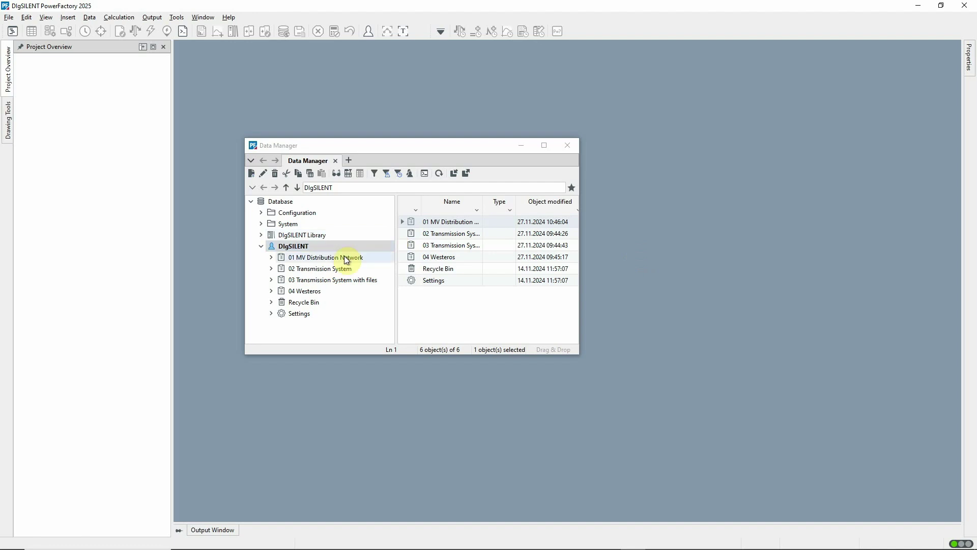
Activate the 01 MV Distribution Network project from the Data Manager, then minimize the Data Manager
right_click(344, 256)
click(357, 280)
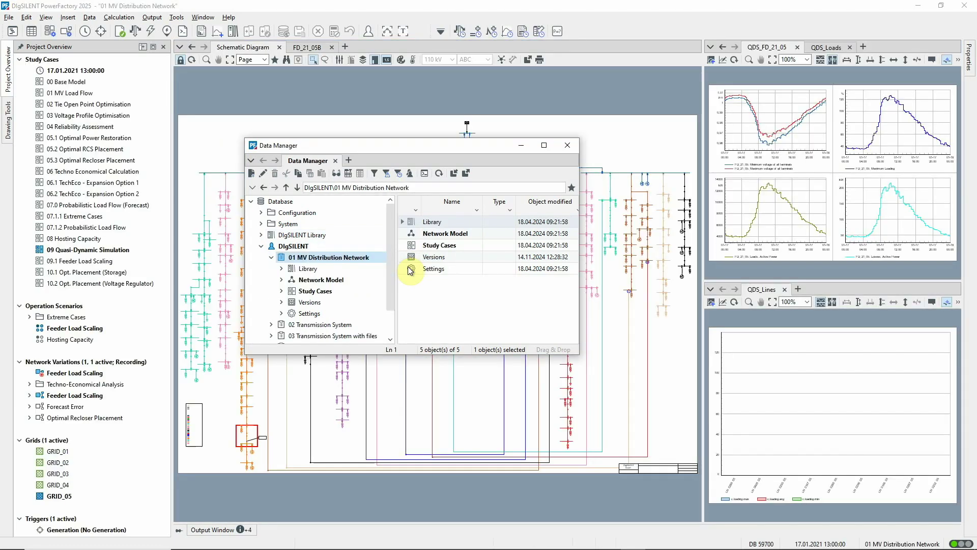
click(521, 147)
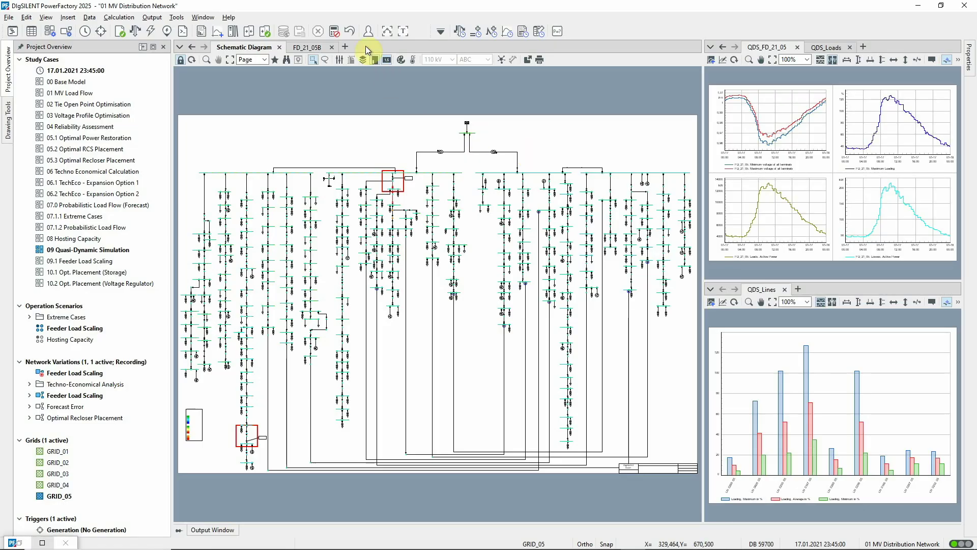
Set the application colour scheme to Dark mode in User Settings, restart, and minimize the Network Model Manager
click(368, 31)
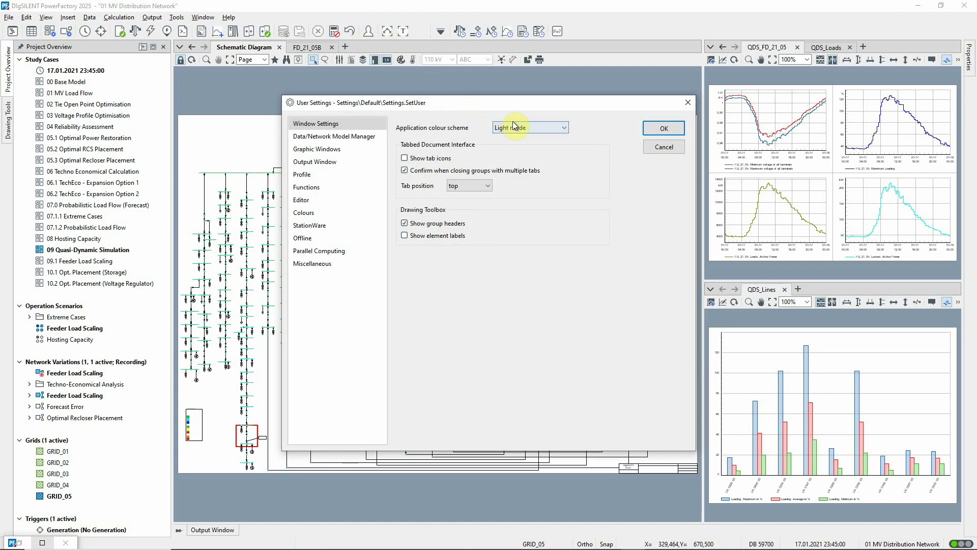
click(547, 127)
click(566, 156)
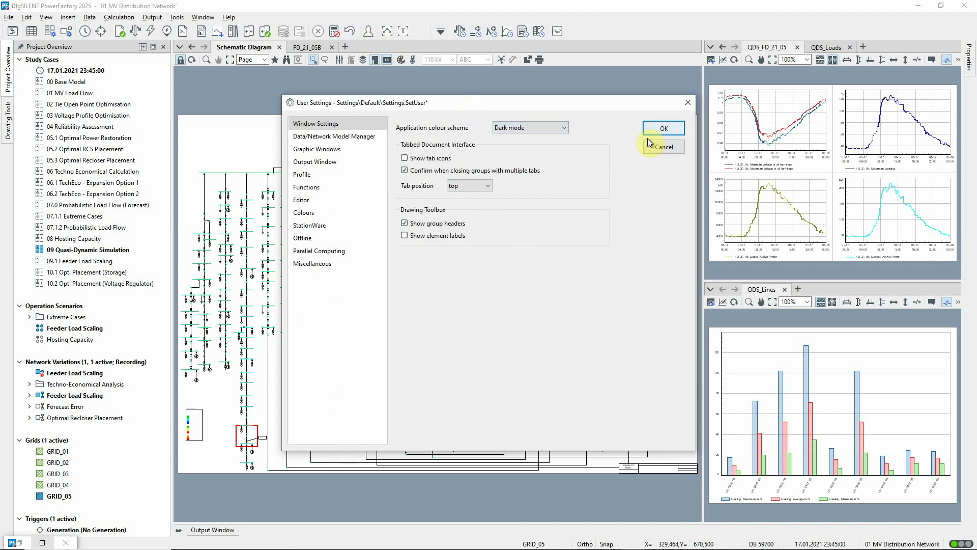
click(663, 131)
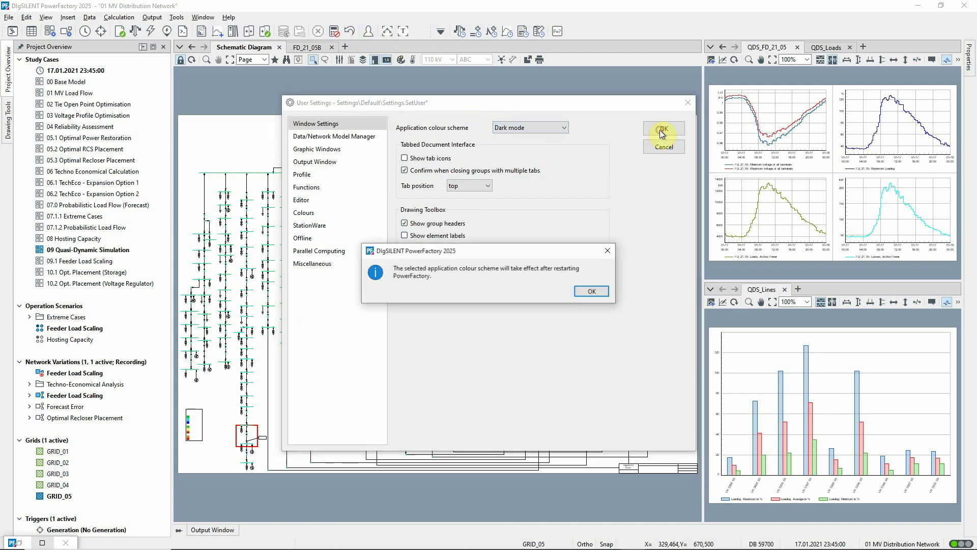
click(593, 291)
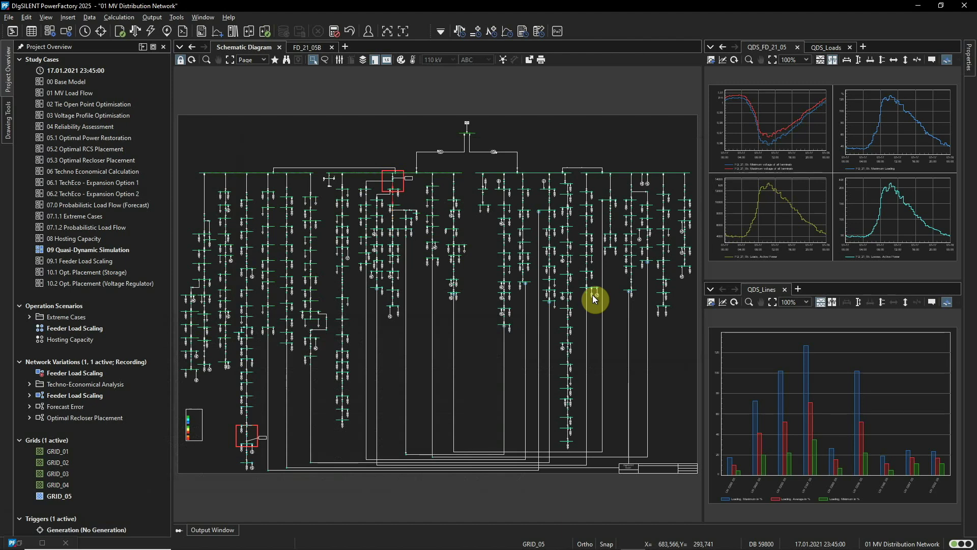
click(18, 545)
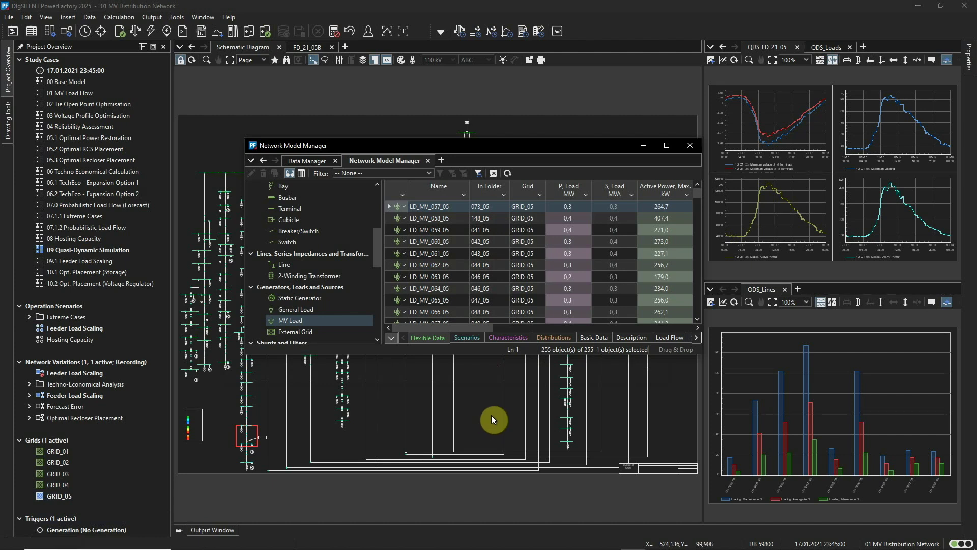
click(643, 145)
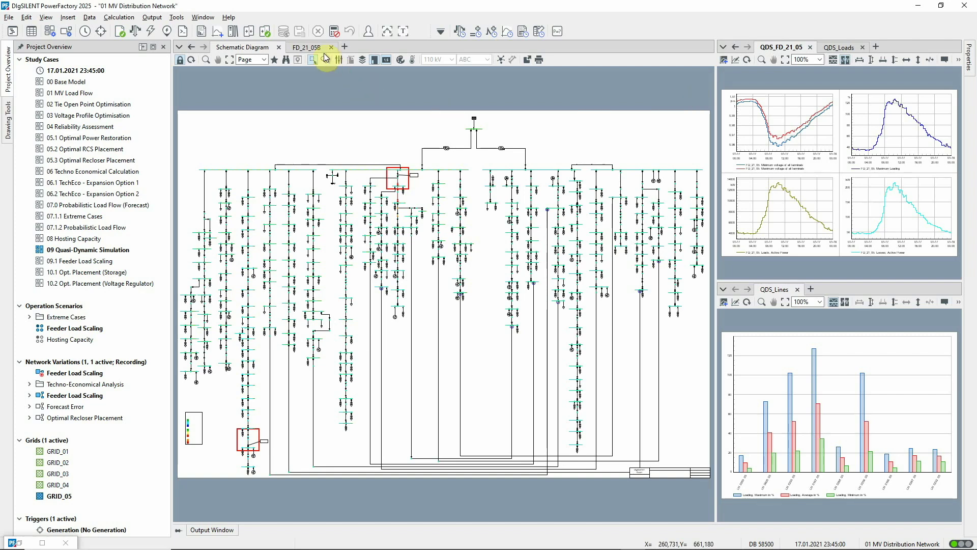
Move FD_21_05B into its own lower pane, enlarge the upper schematic, and restore the Data Manager
drag(313, 47, 343, 450)
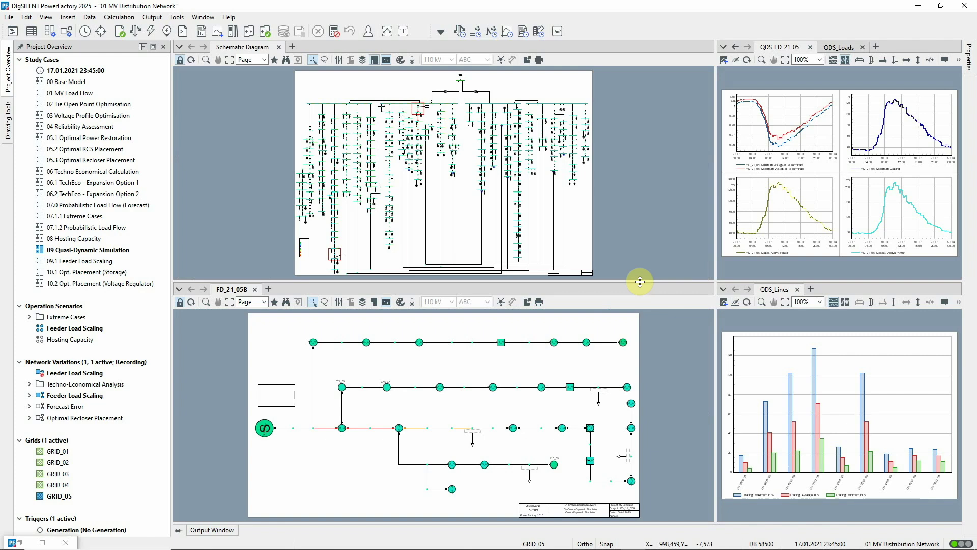
drag(639, 281, 652, 343)
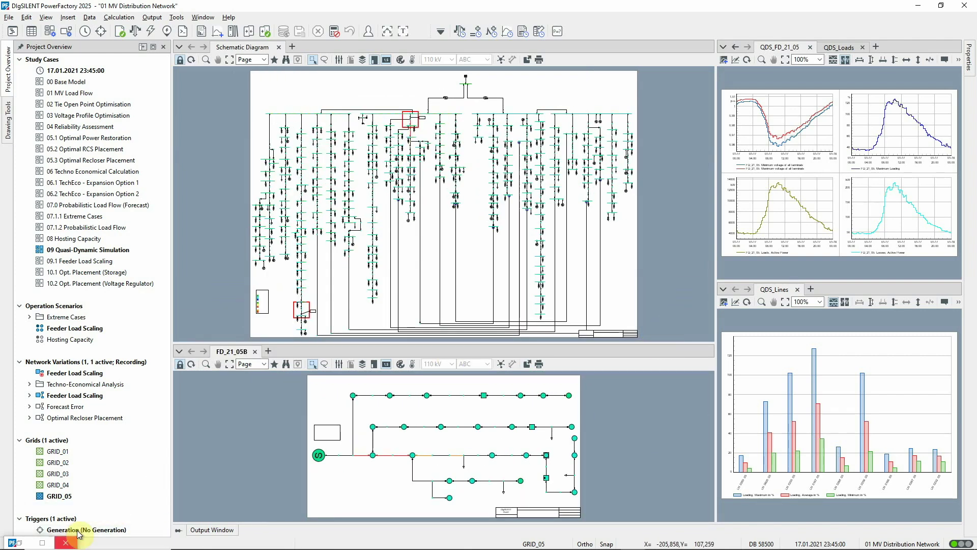
double_click(23, 543)
Activate the 02 Transmission System project from the Data Manager, then minimize the Data Manager
click(321, 268)
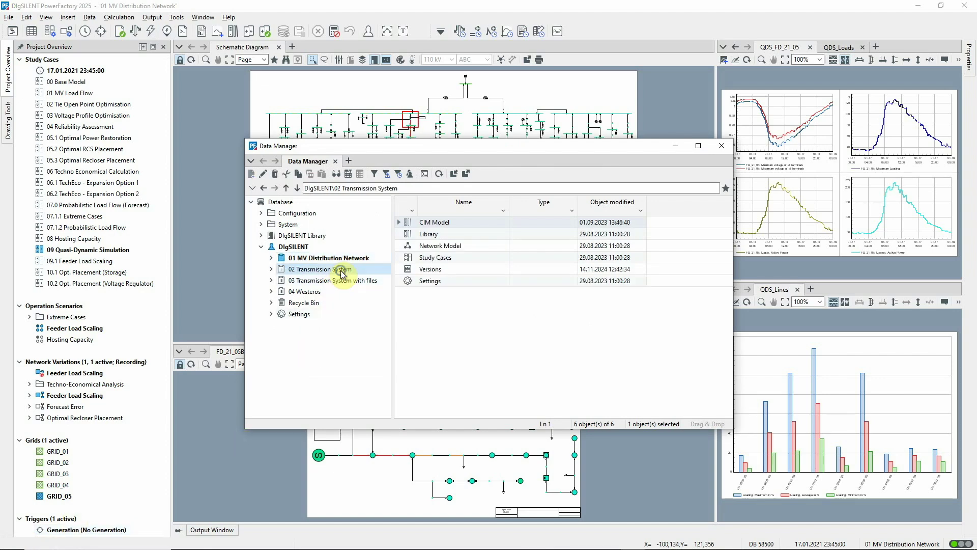
right_click(323, 270)
click(370, 24)
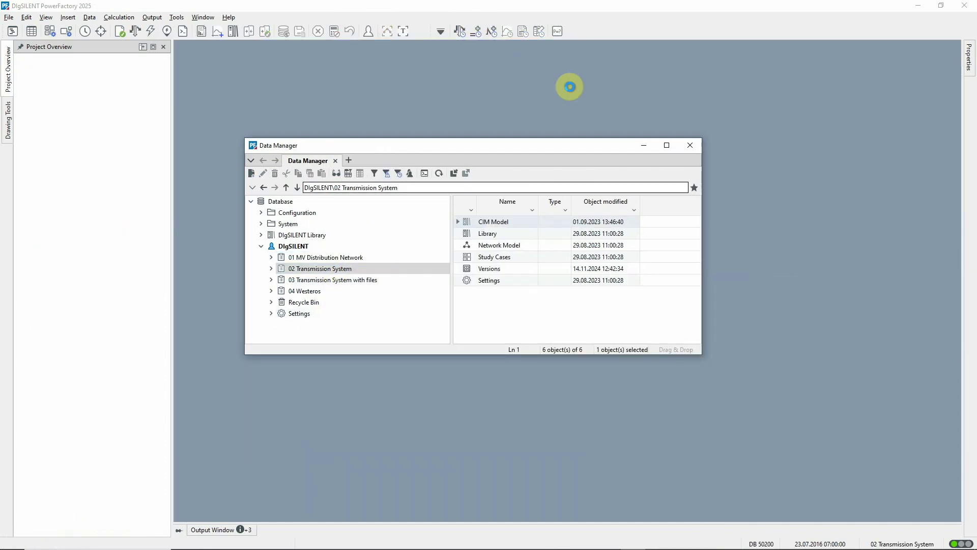
click(644, 146)
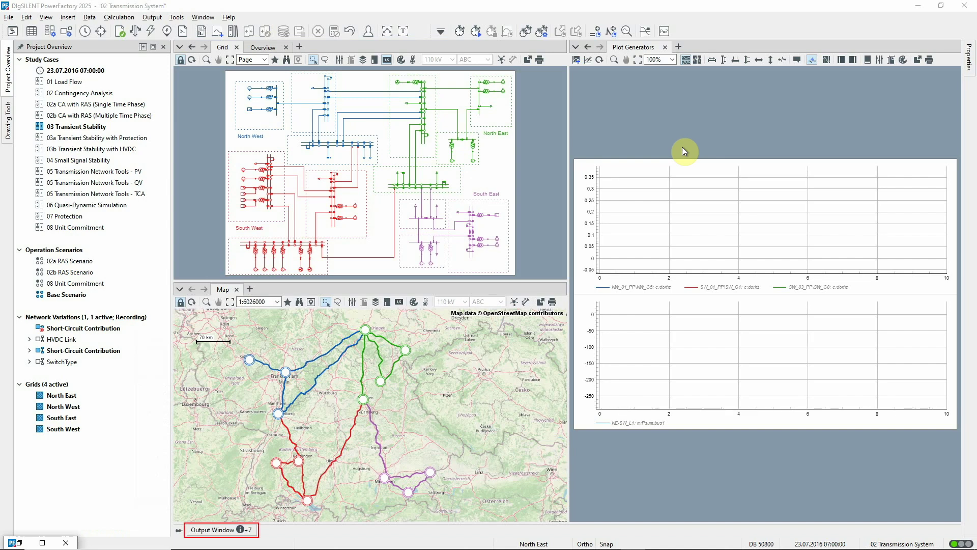
Execute the dynamic simulation, then inspect the warning and load-flow messages in the Output Window
click(477, 31)
click(602, 156)
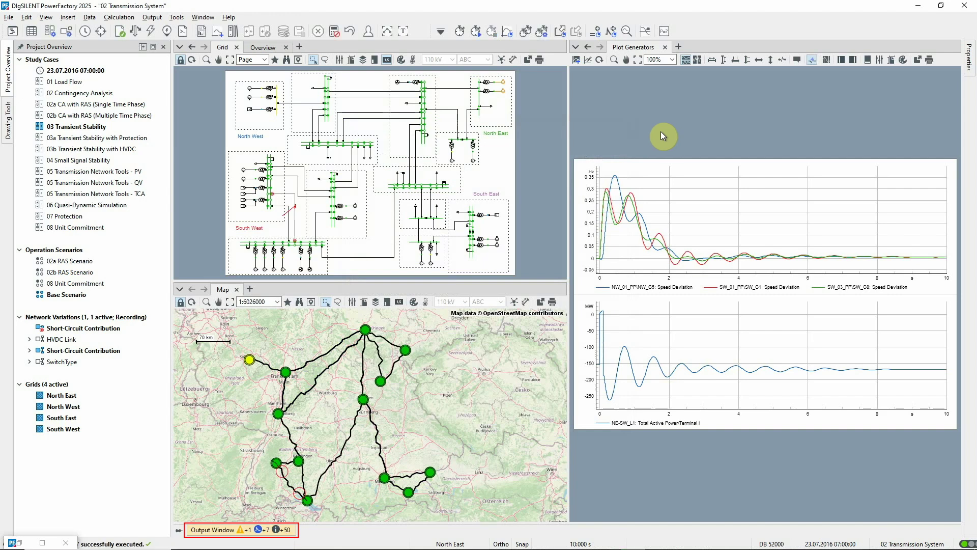
click(293, 536)
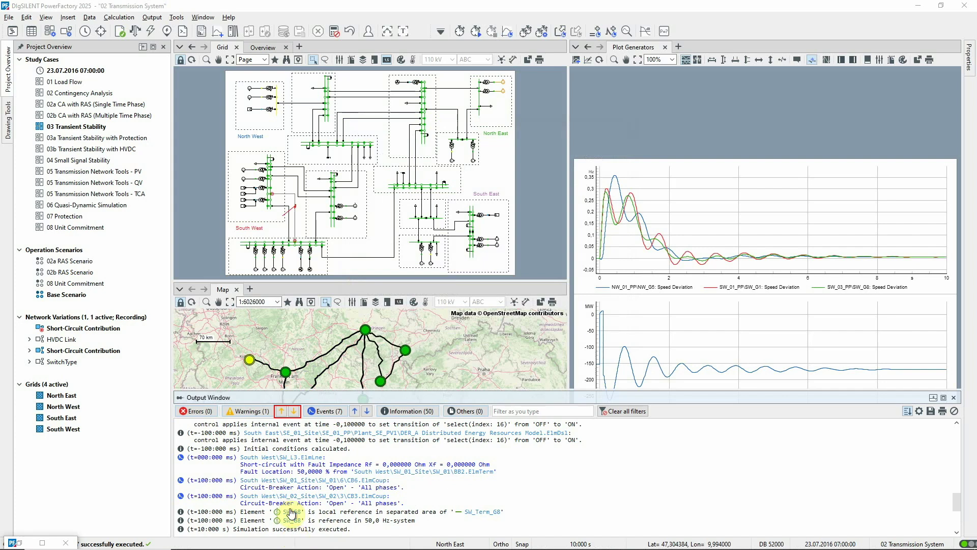
click(282, 410)
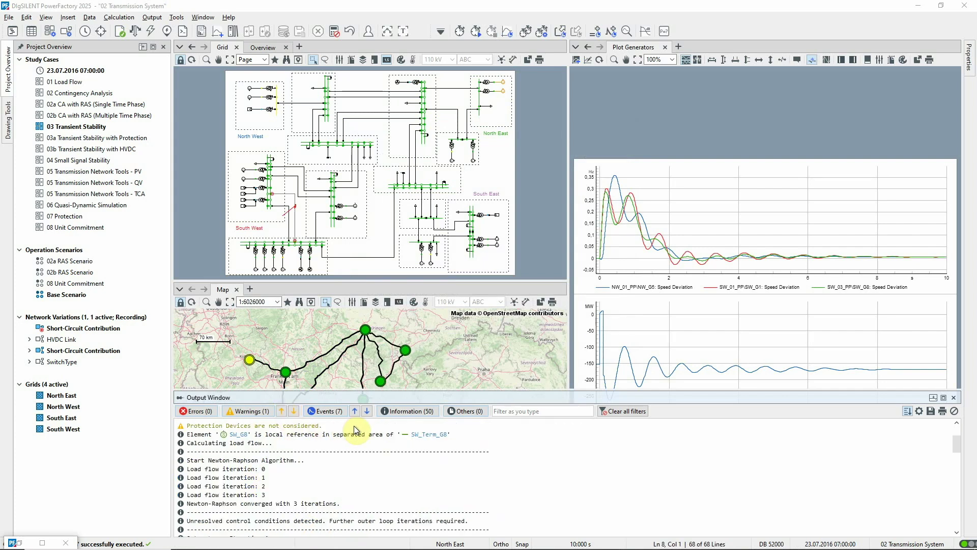
click(531, 271)
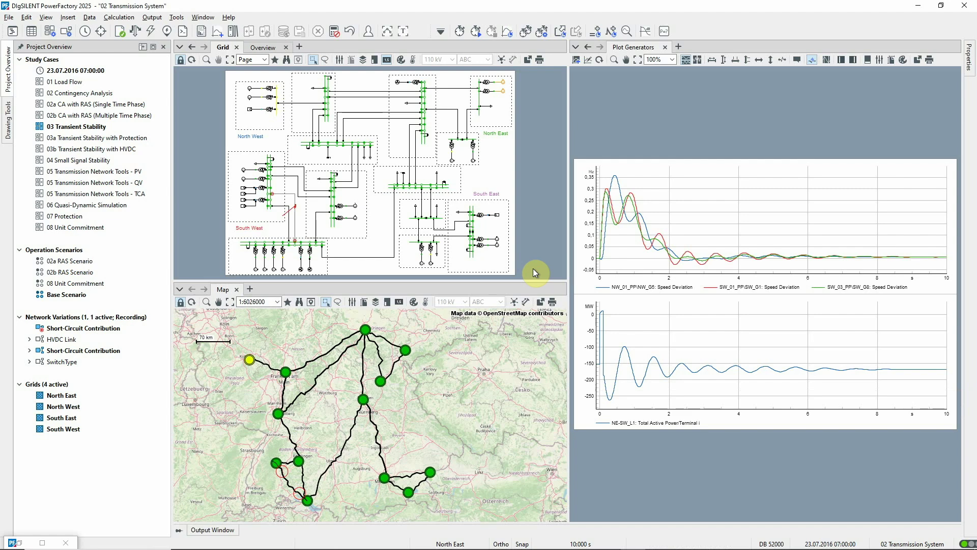
click(275, 461)
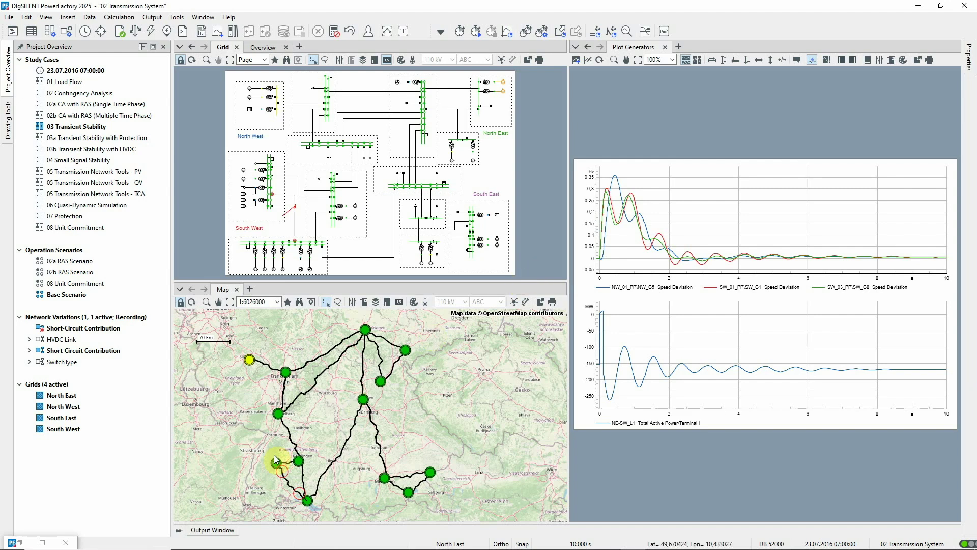
click(194, 530)
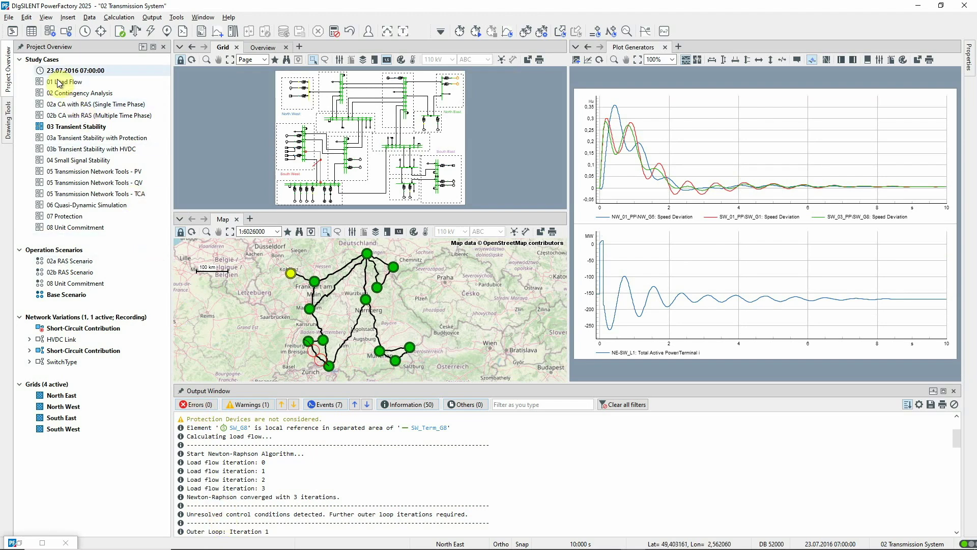
Collapse the Project Overview and open the Edit properties of 03 Transmission System with files
click(22, 47)
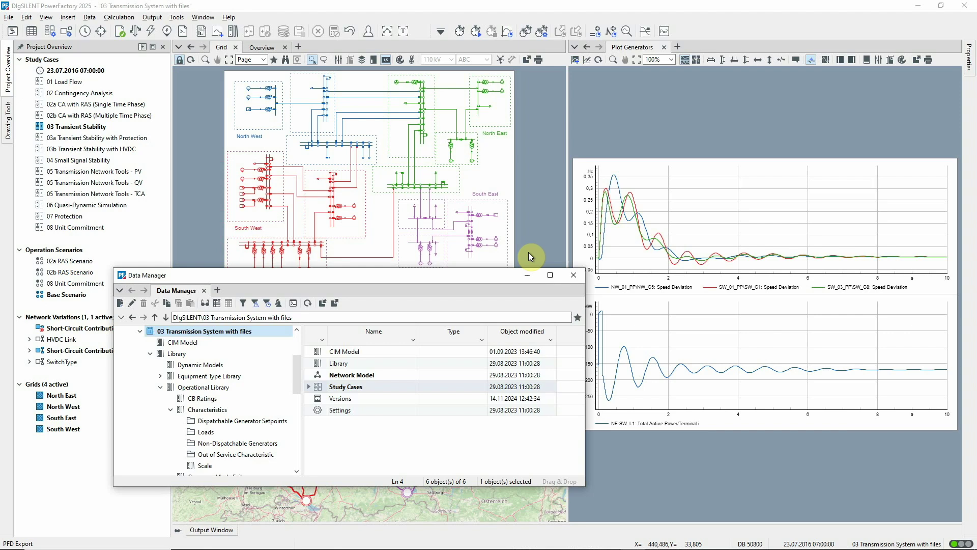
right_click(239, 339)
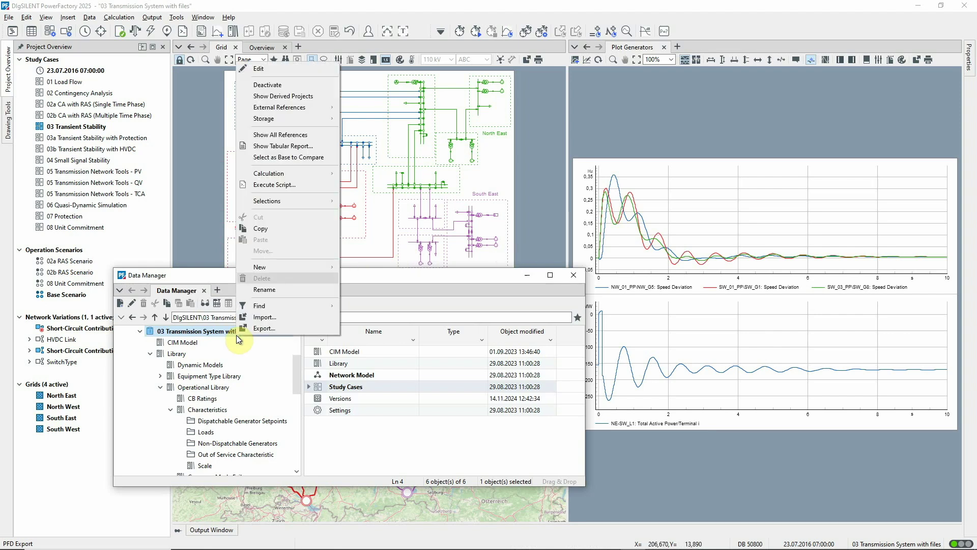
click(274, 70)
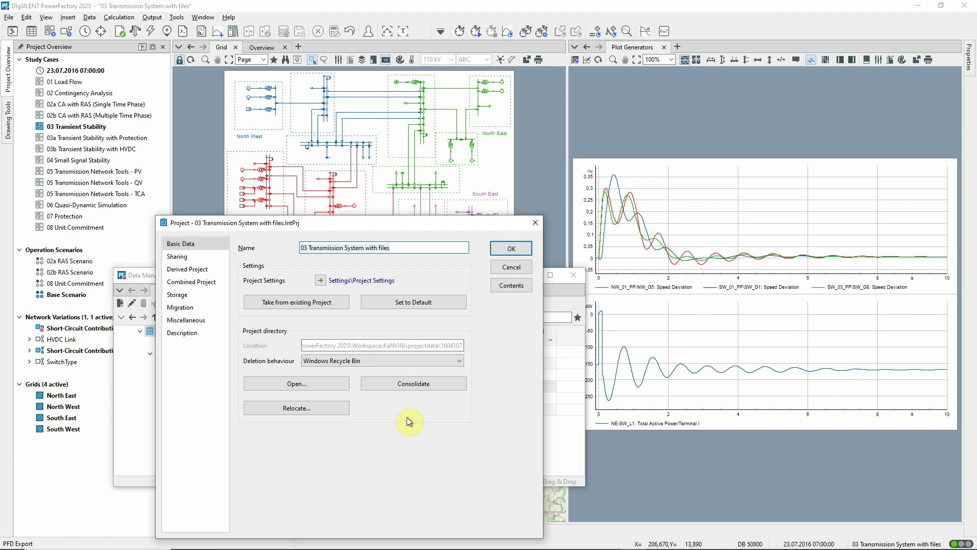
Browse the project directory 1604107 and its results folder in File Explorer, then close it
click(322, 380)
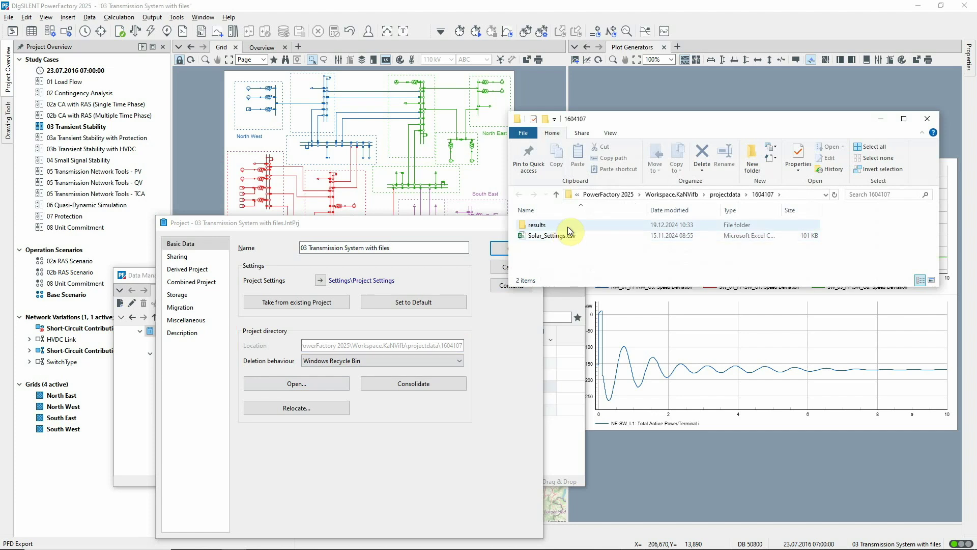
double_click(567, 227)
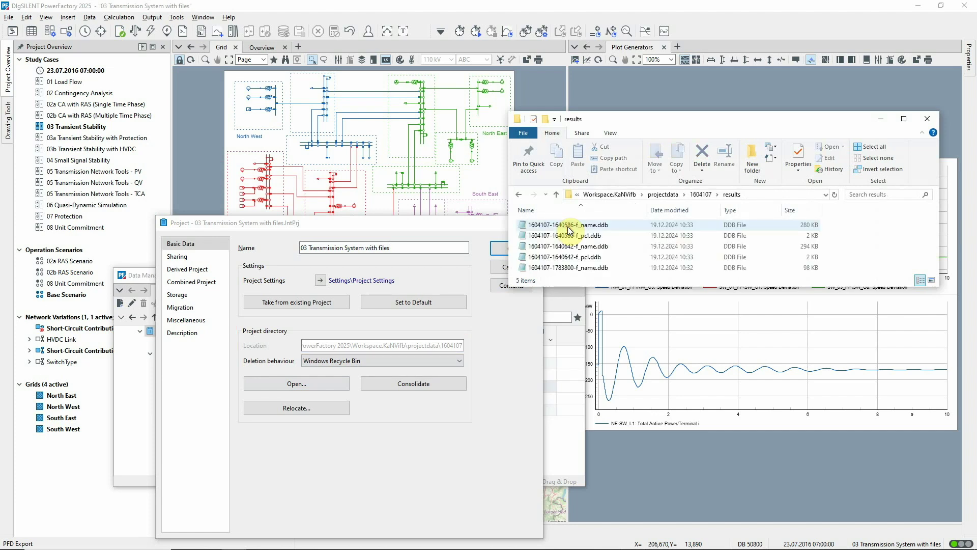
click(556, 194)
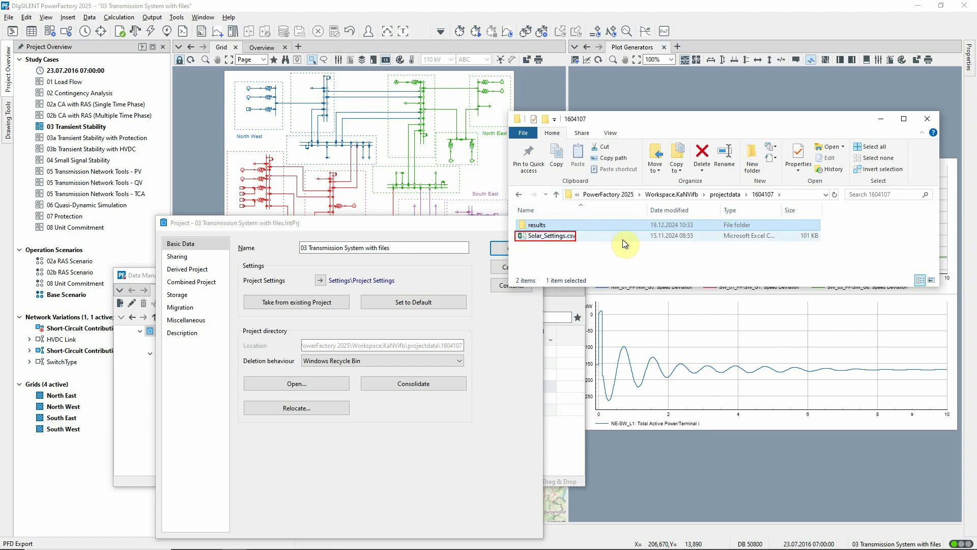
click(927, 118)
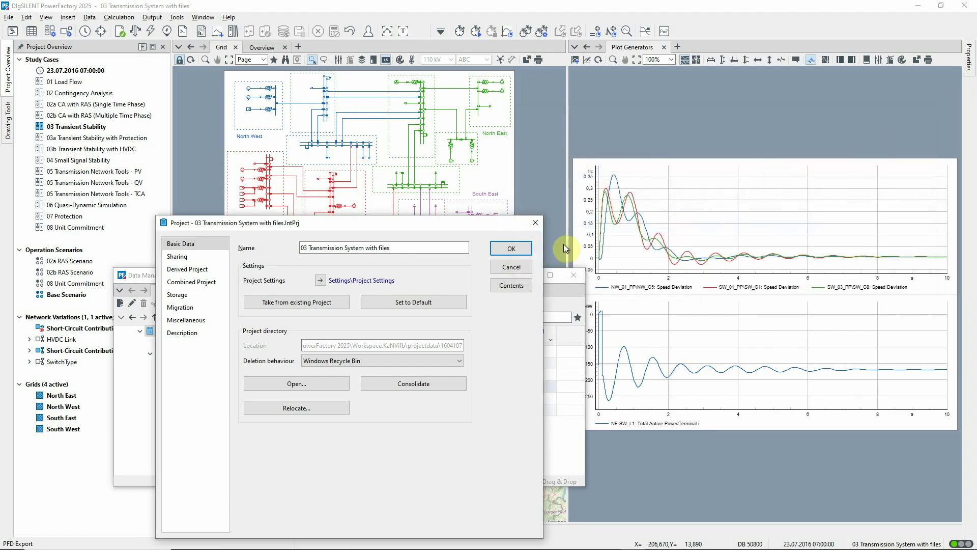
Close the project properties and check the CSV filenames of the 02 Solar and 01 Wind characteristics
key(Return)
click(212, 444)
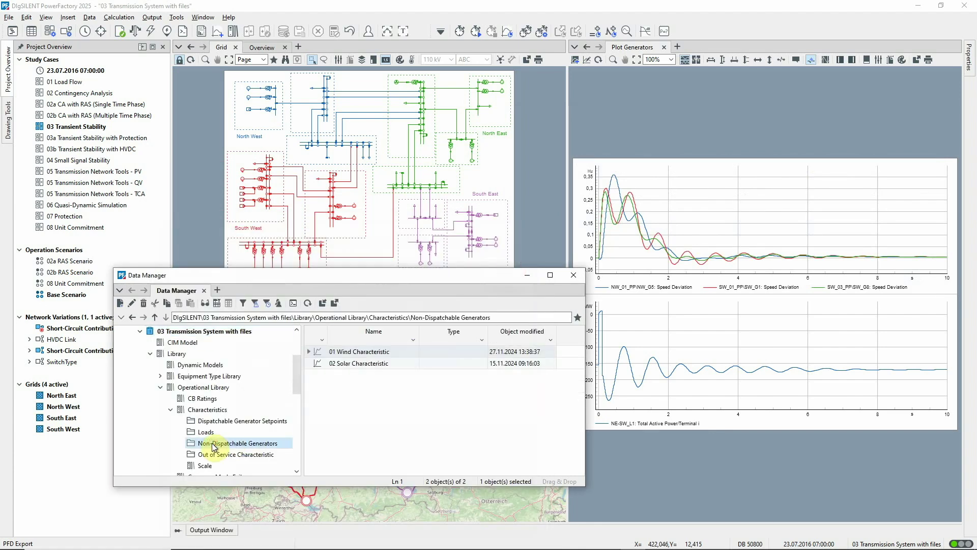
double_click(326, 364)
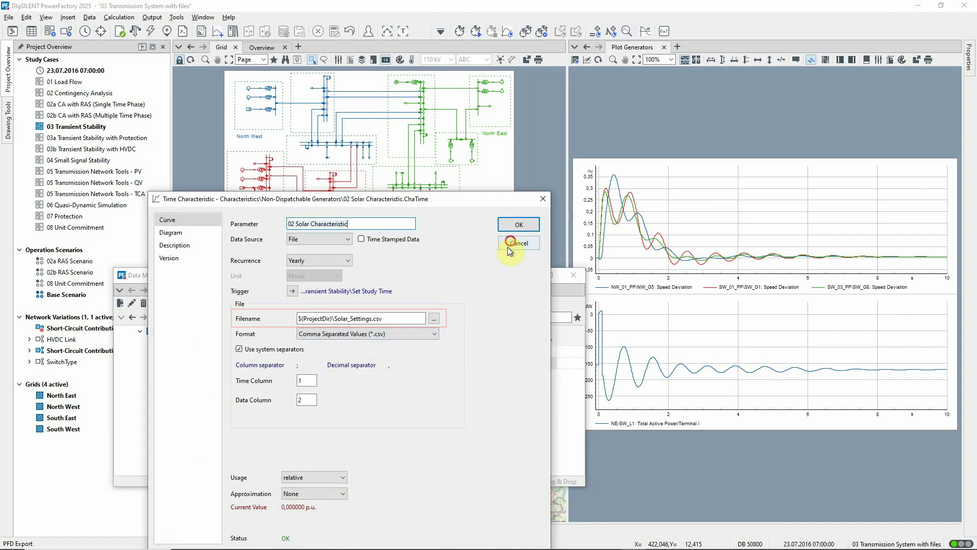
click(519, 243)
double_click(331, 351)
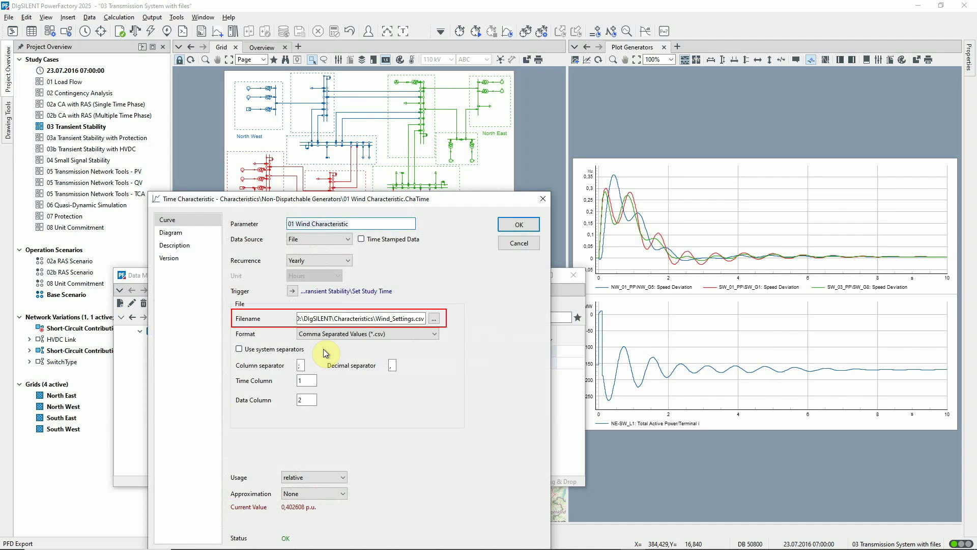
click(515, 239)
Deactivate the project and export it as a *.pfdx file including both external CSV files
right_click(250, 332)
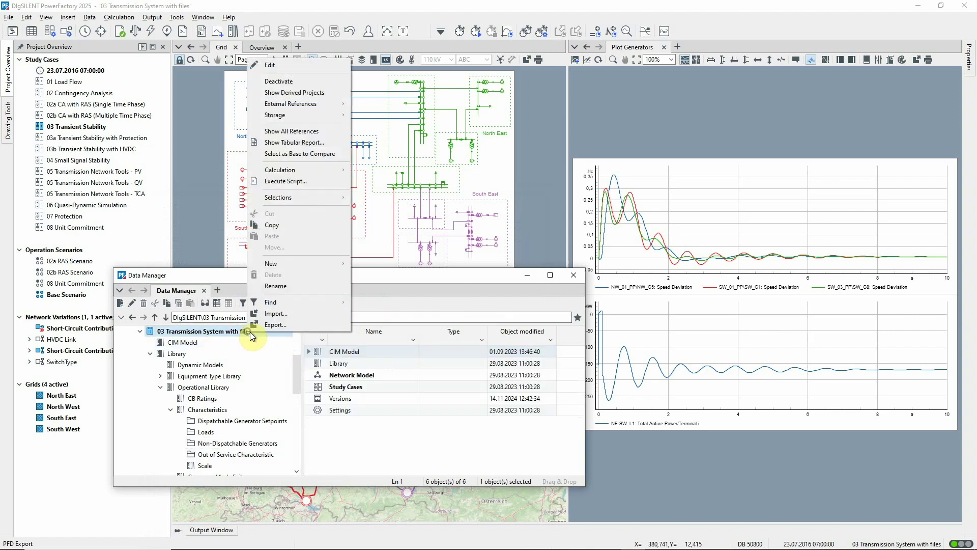
click(300, 81)
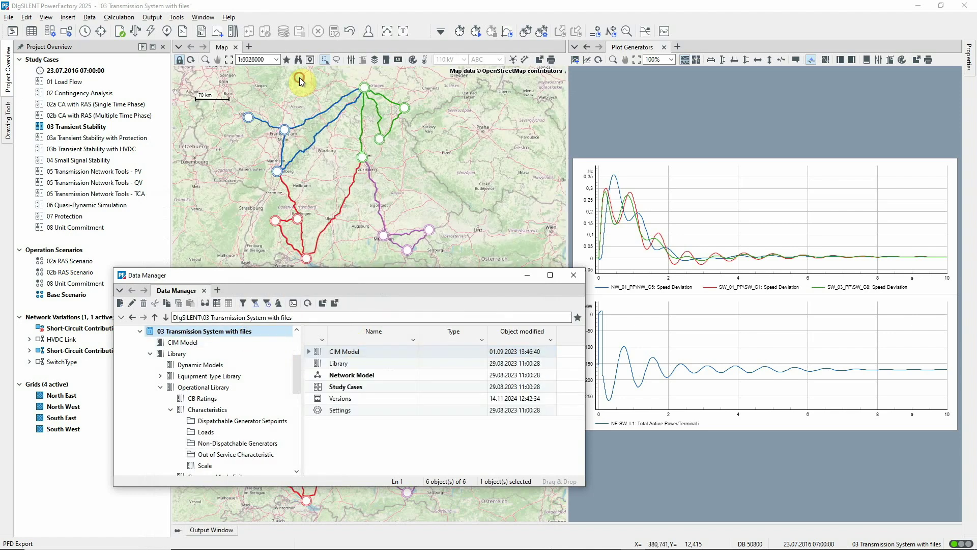
right_click(234, 331)
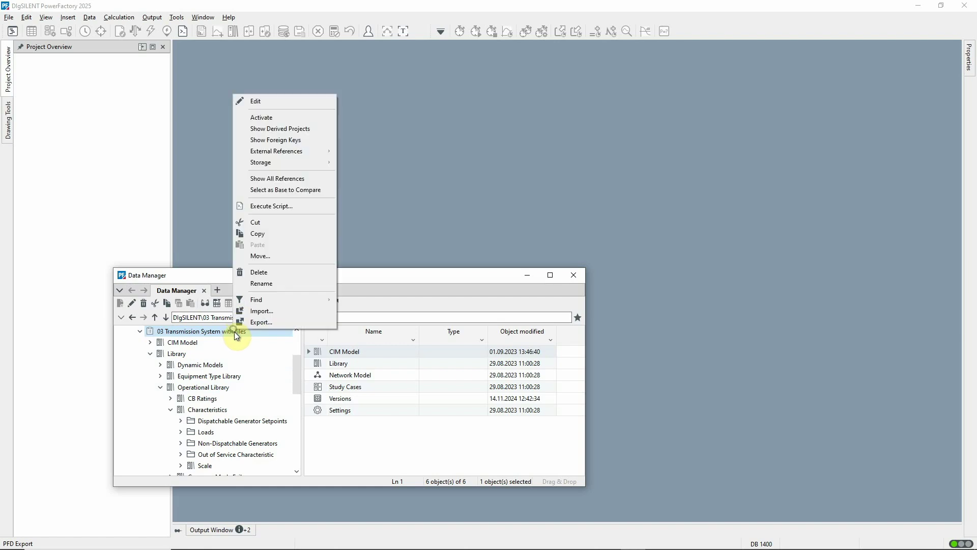
click(257, 322)
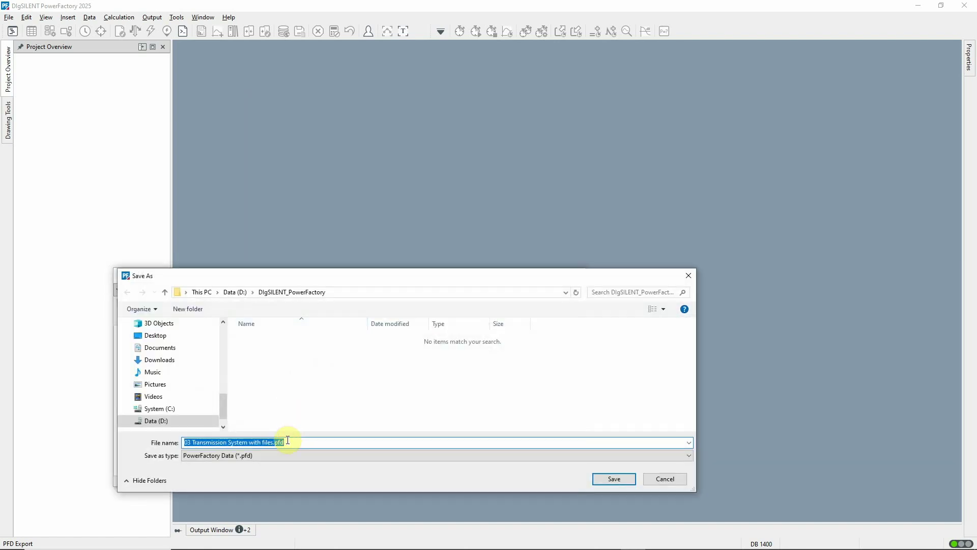
click(280, 455)
click(271, 472)
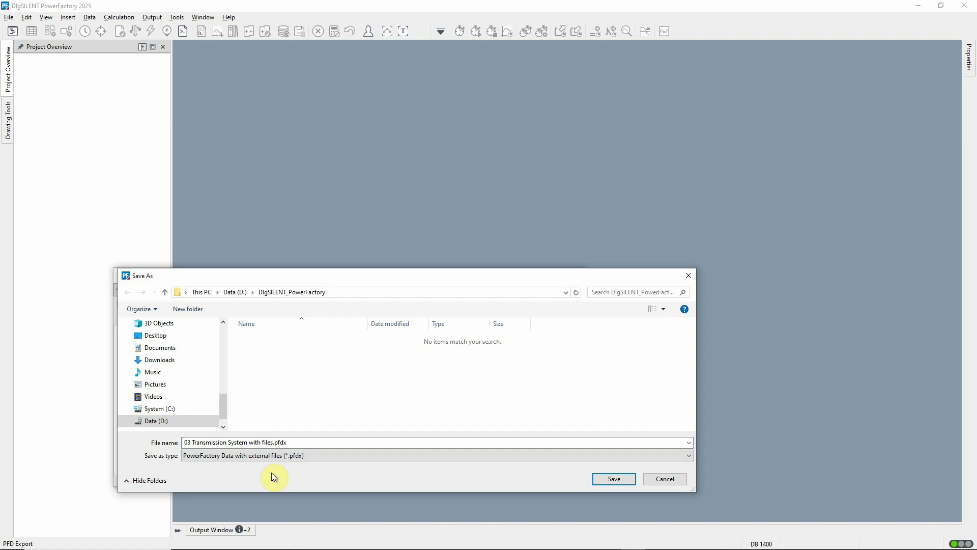
click(605, 485)
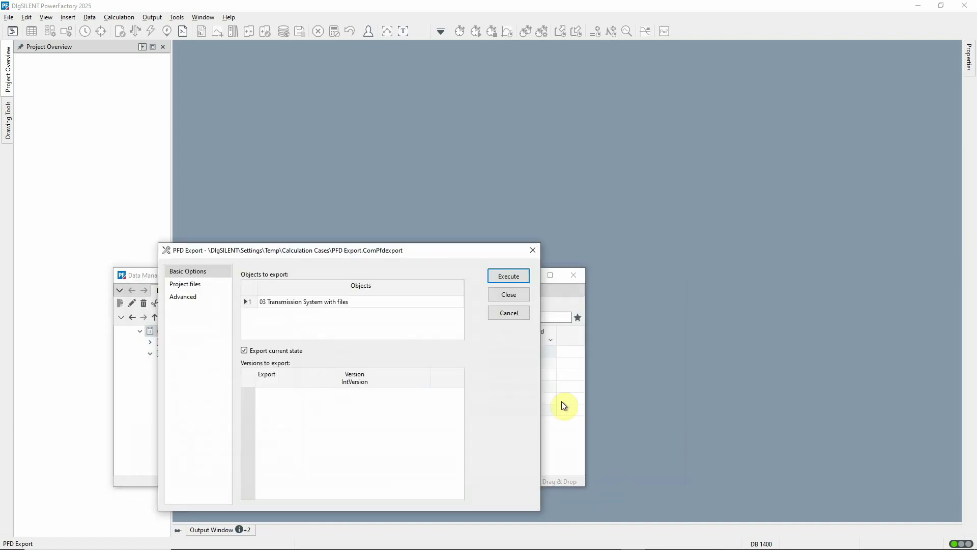
click(508, 279)
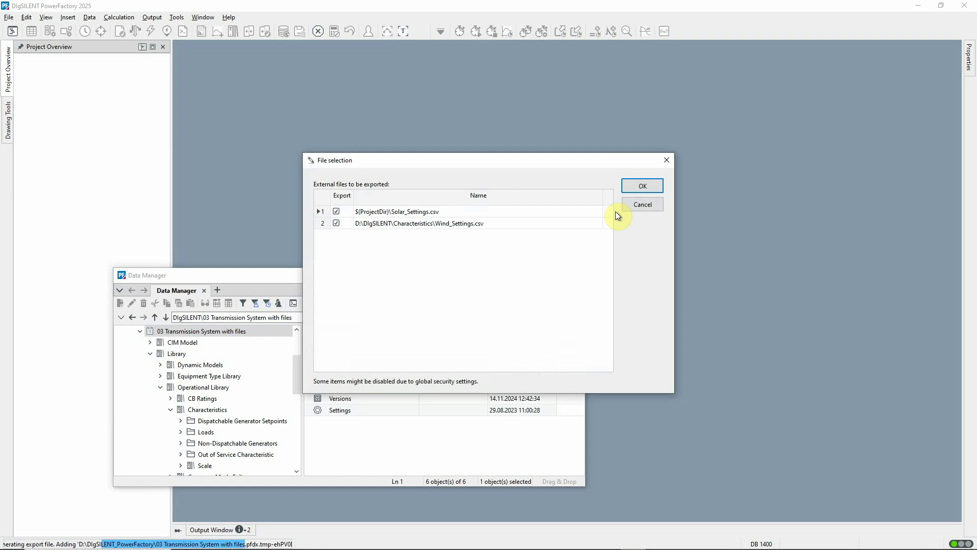
click(641, 186)
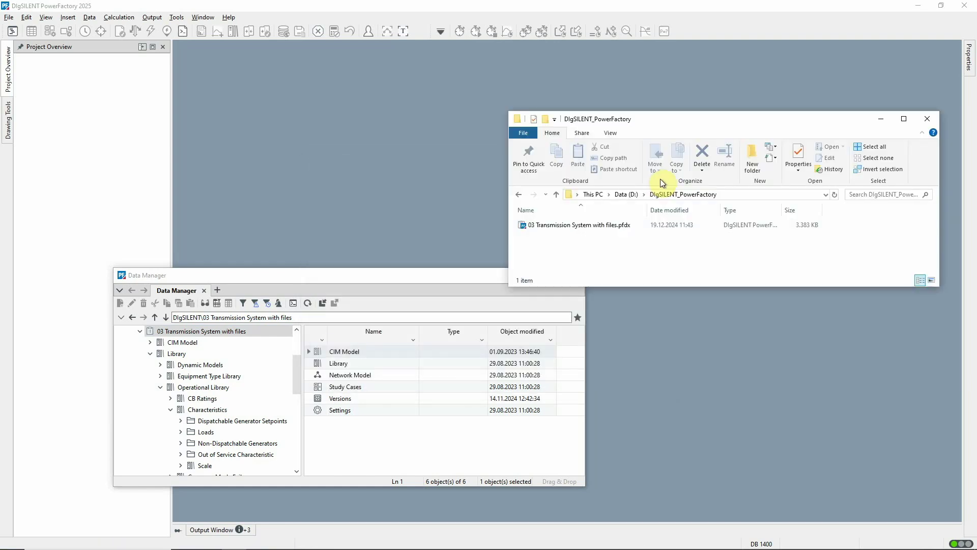
Open 03 Transmission System with files.pfdx with 7-Zip's Open archive to view its contents
right_click(610, 225)
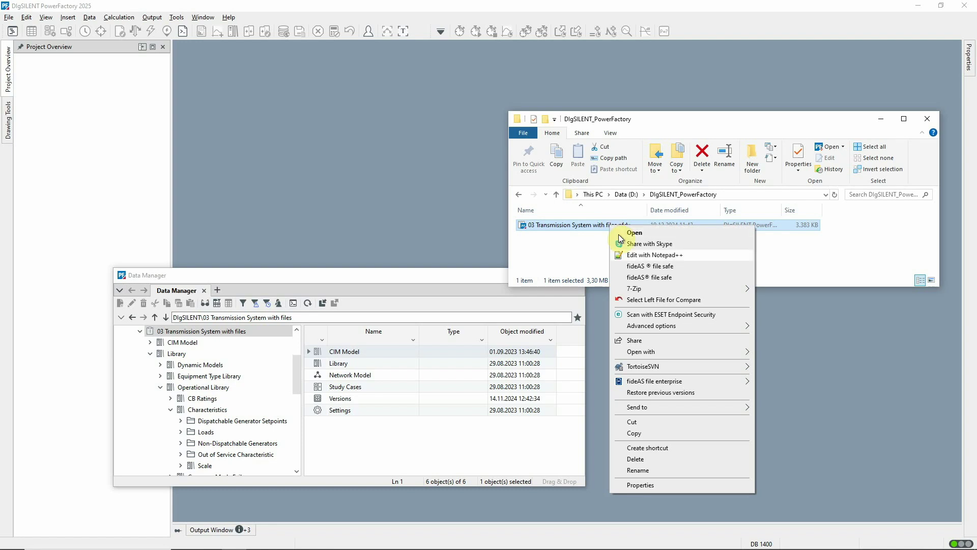
mouse_move(649, 294)
click(449, 287)
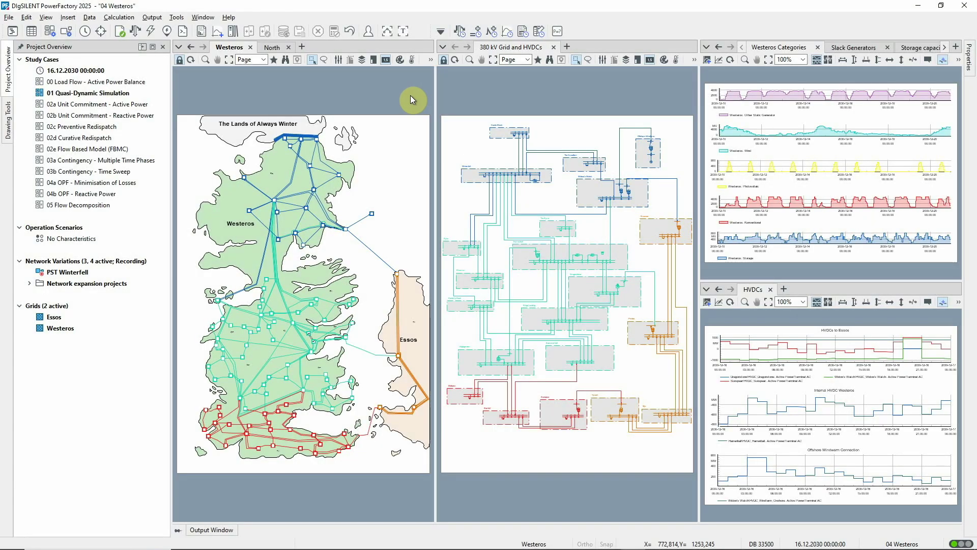
Add a new Filter-type layer in the Westeros diagram's layer configuration
click(362, 60)
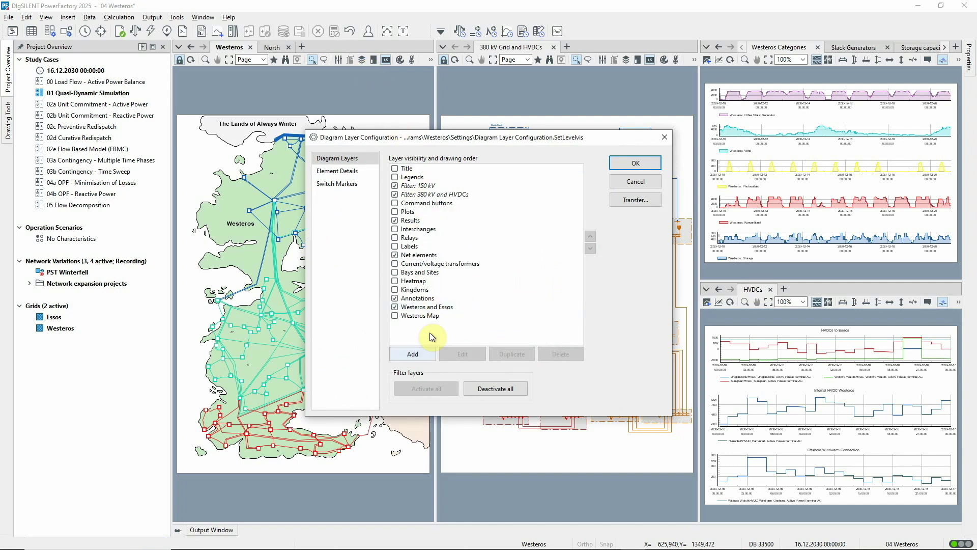
click(419, 354)
click(493, 162)
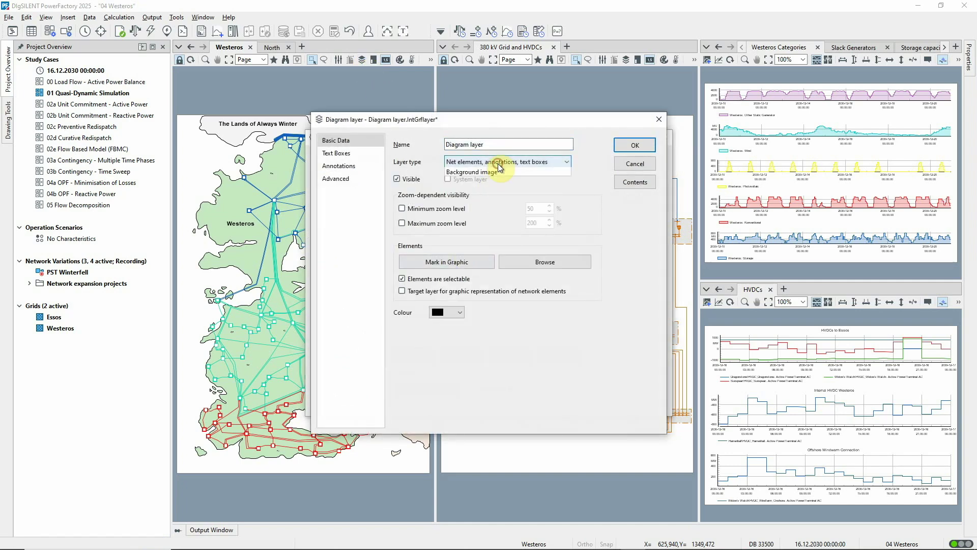
click(495, 182)
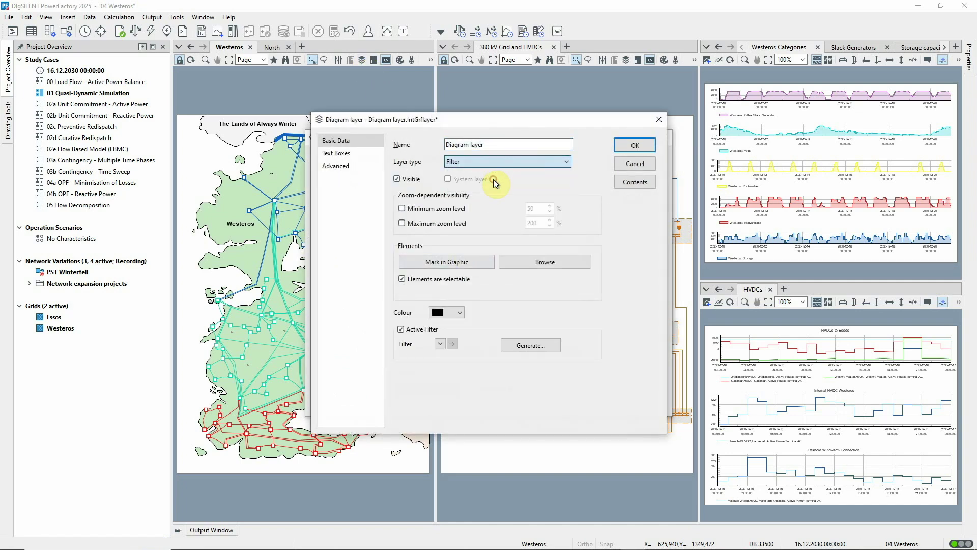
Generate a filter for the layer, review the available filter types, then close both dialogs
click(543, 346)
click(470, 255)
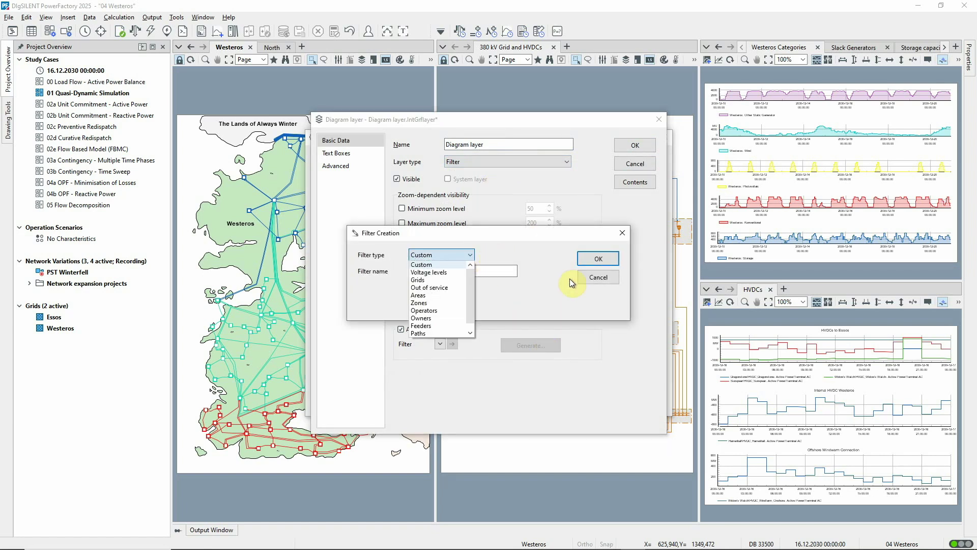
click(598, 258)
click(635, 163)
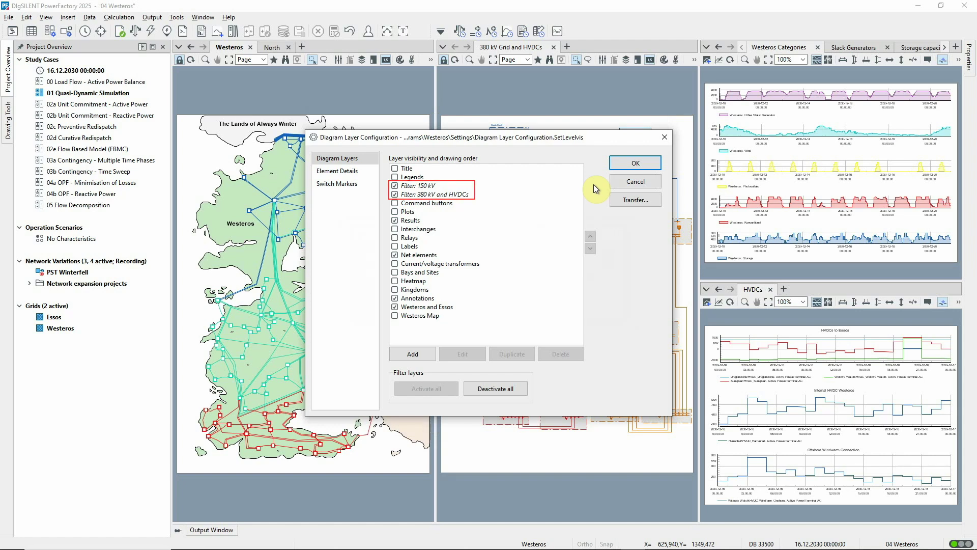
Swap the Westeros diagram's 150 kV filter layer for the '380 kV and HVDCs' filter layer
click(396, 194)
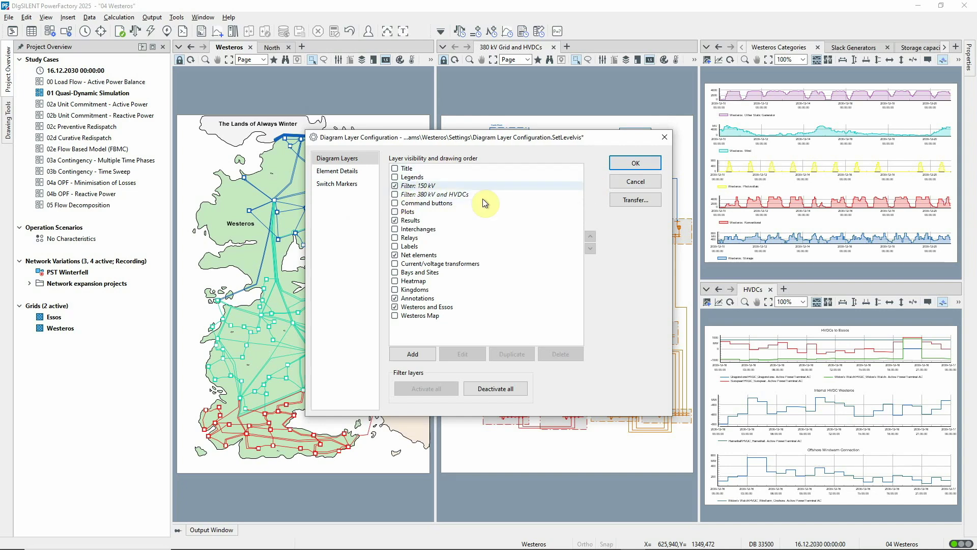
click(622, 167)
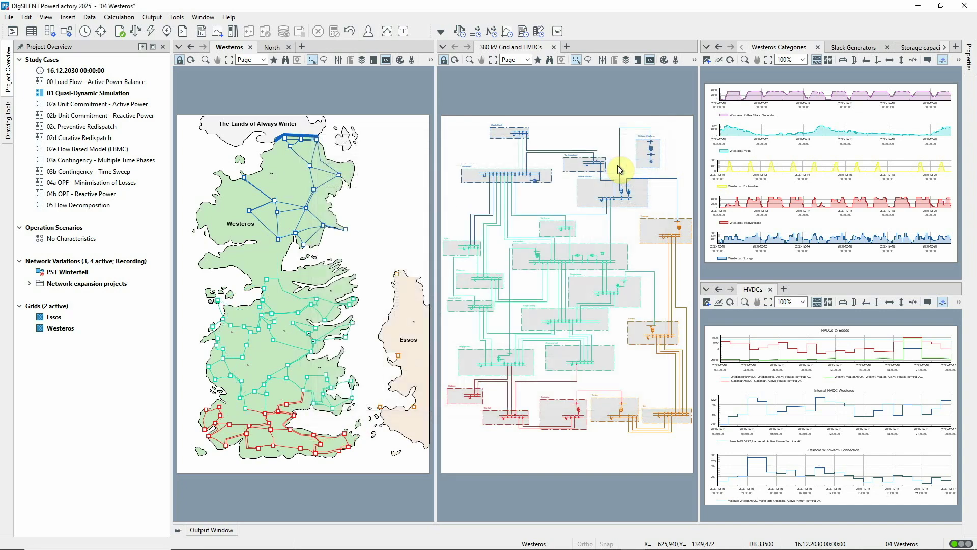
click(362, 61)
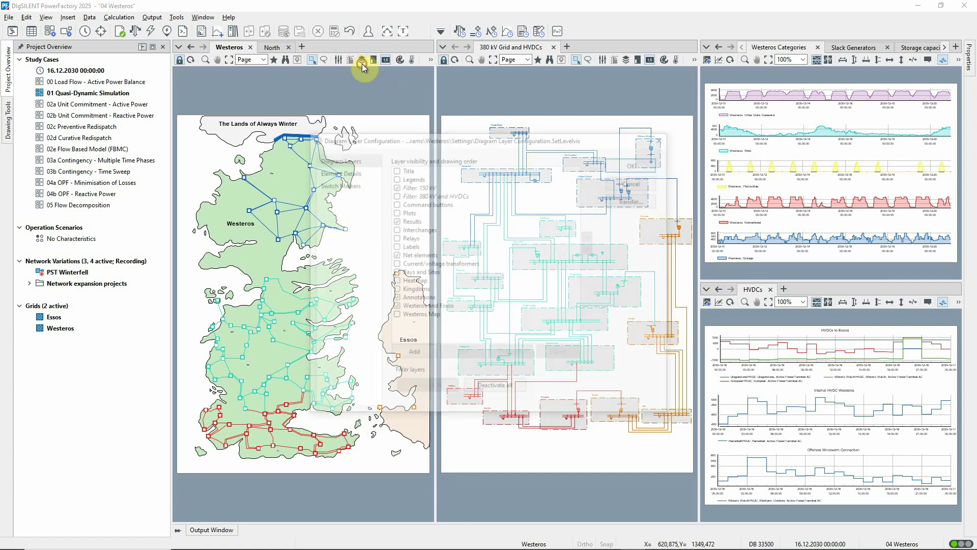
click(395, 195)
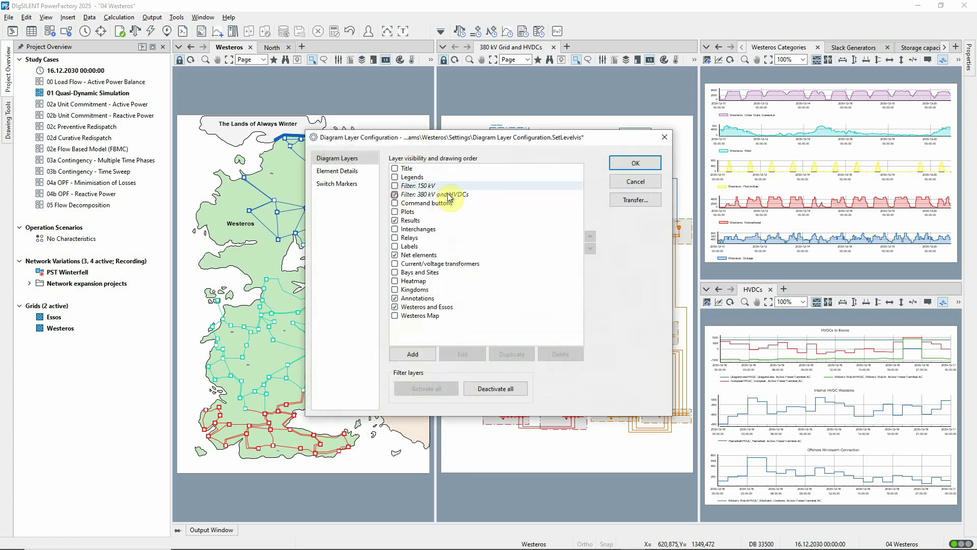
click(627, 163)
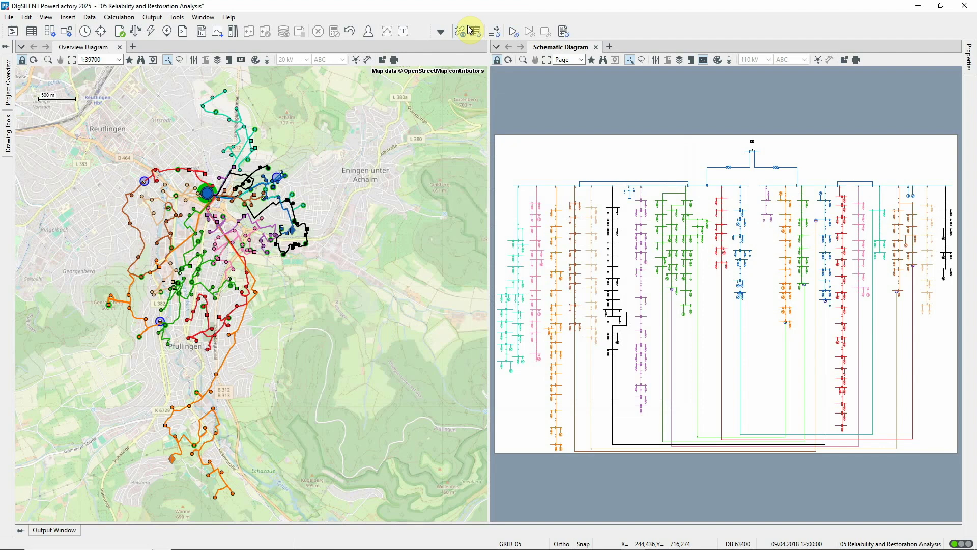
Execute Contingency Restoration Analysis with Main target 'Comply with constraints' and show the log
click(469, 29)
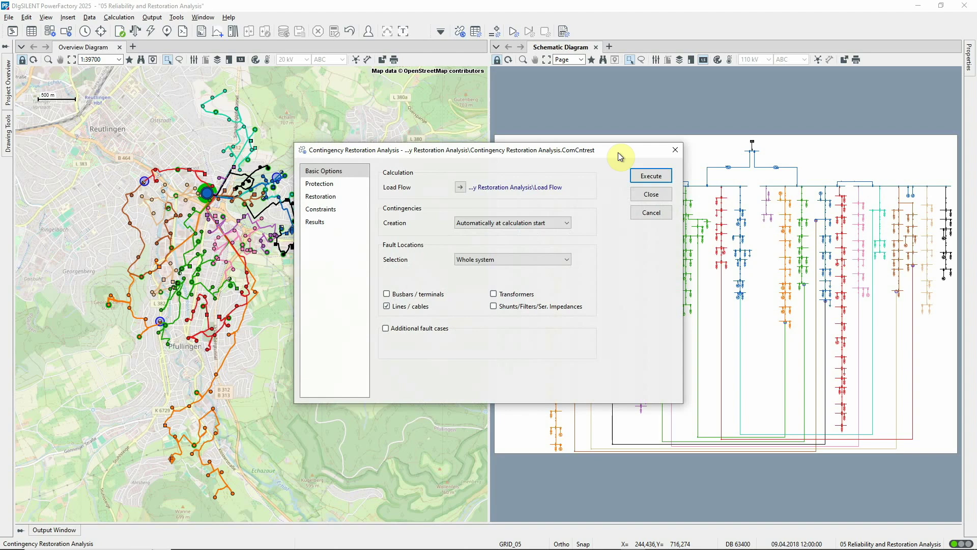
click(355, 210)
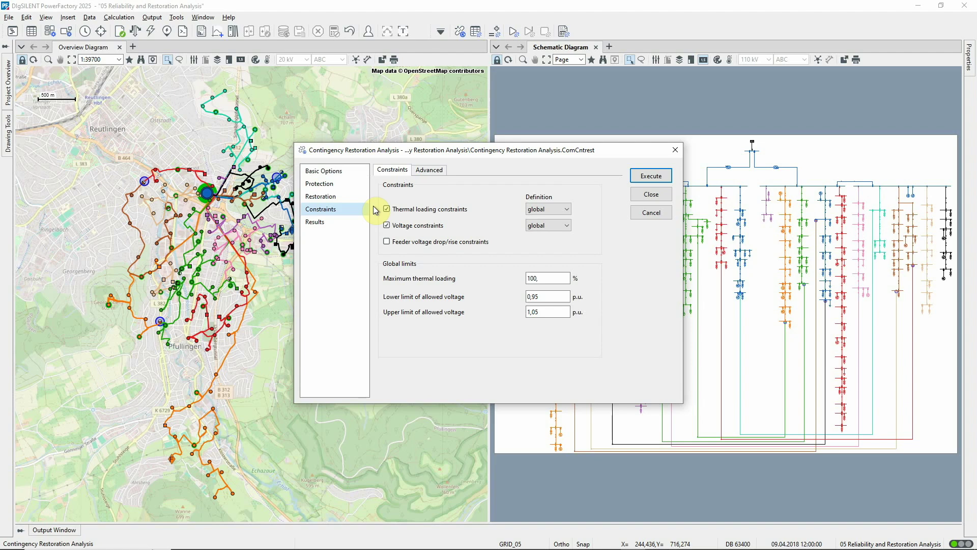
click(365, 199)
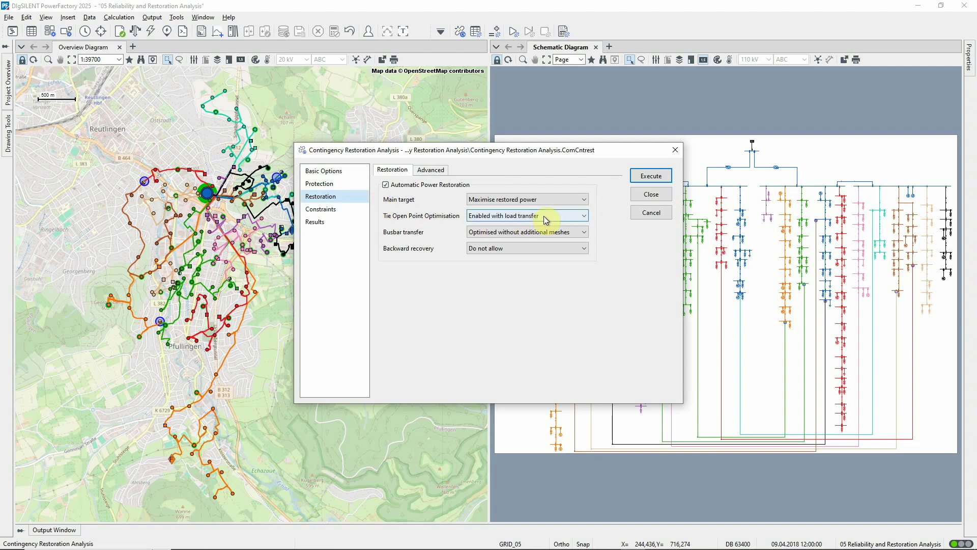
click(583, 202)
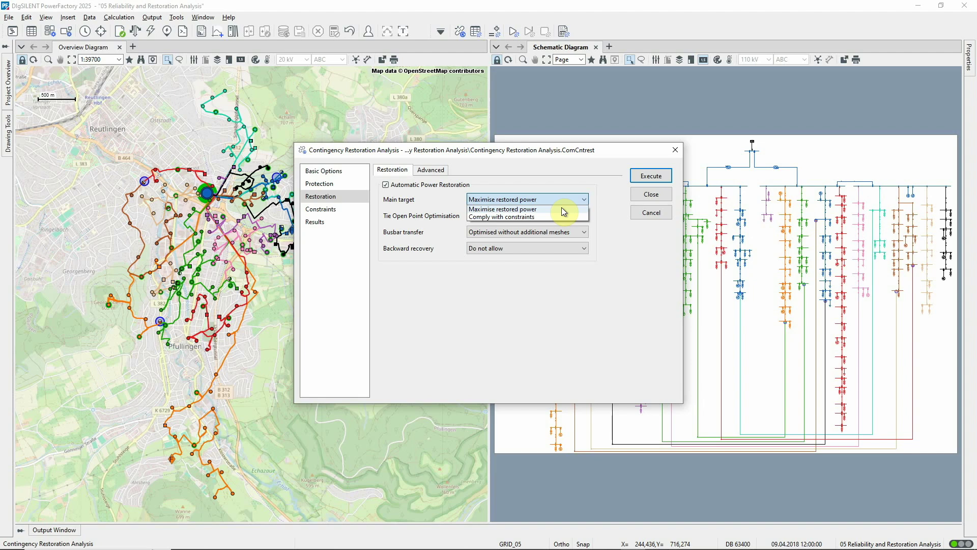
click(551, 216)
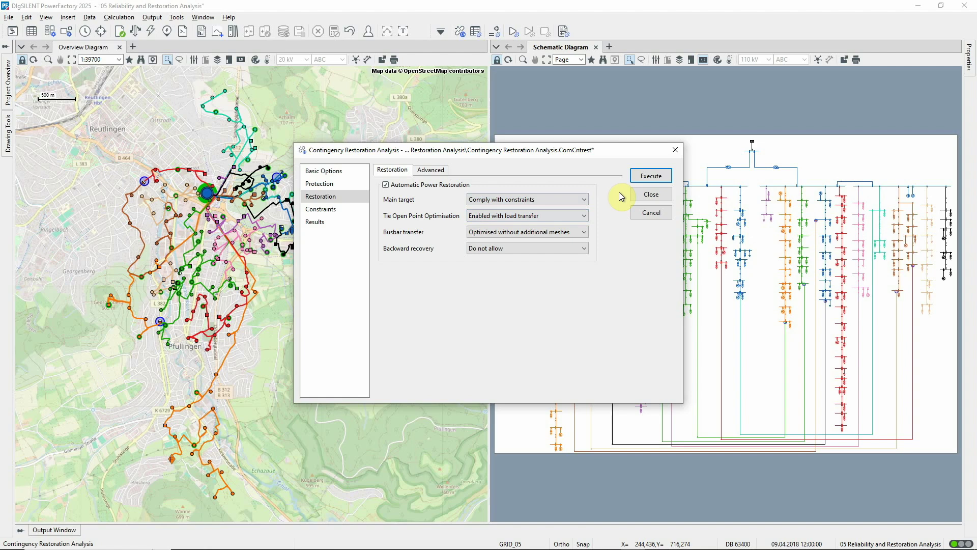
click(642, 175)
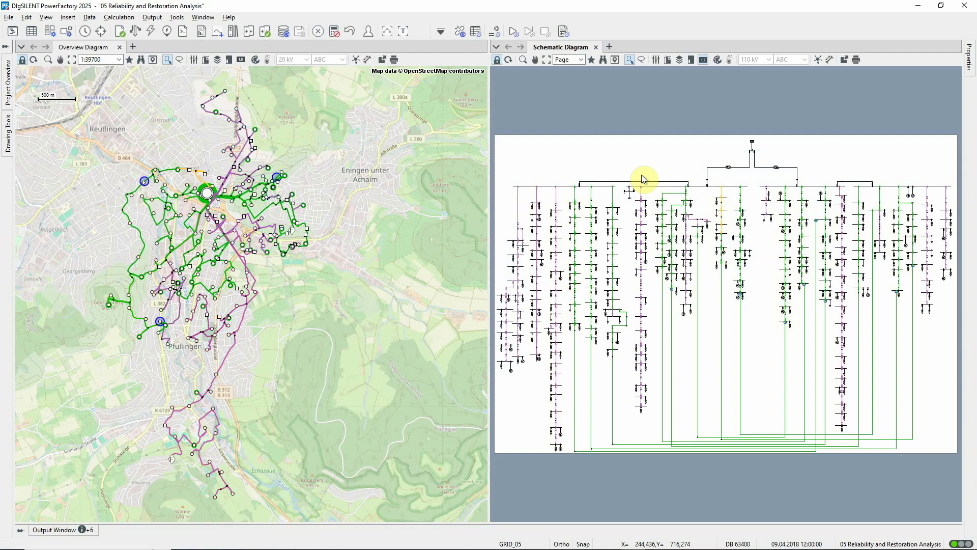
click(82, 530)
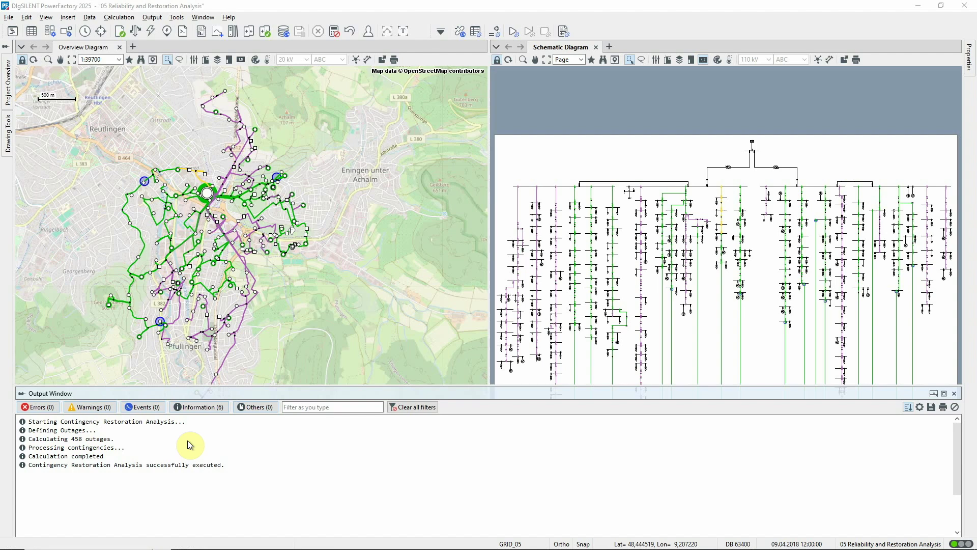
Close the Output Window and draw the restoration-outcome heatmap on the overview map
click(258, 378)
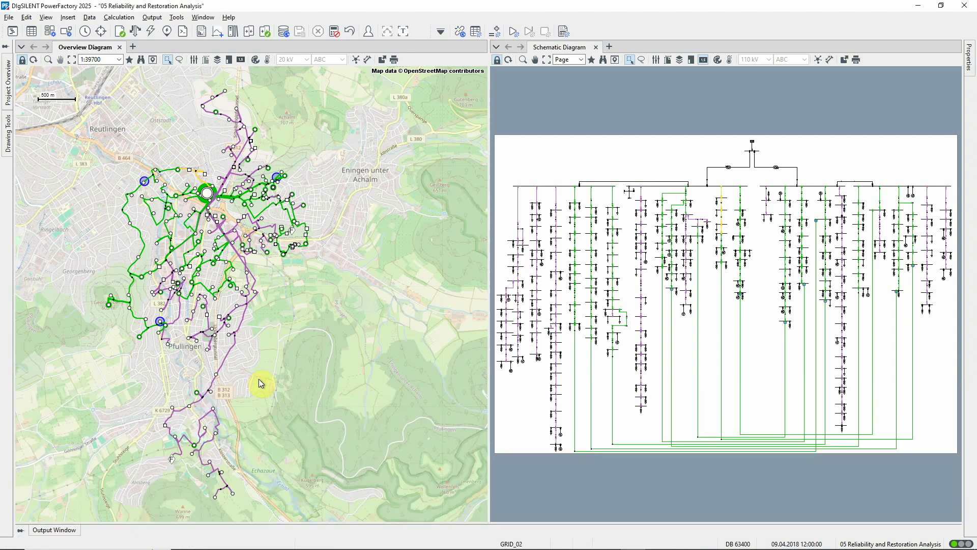
click(268, 60)
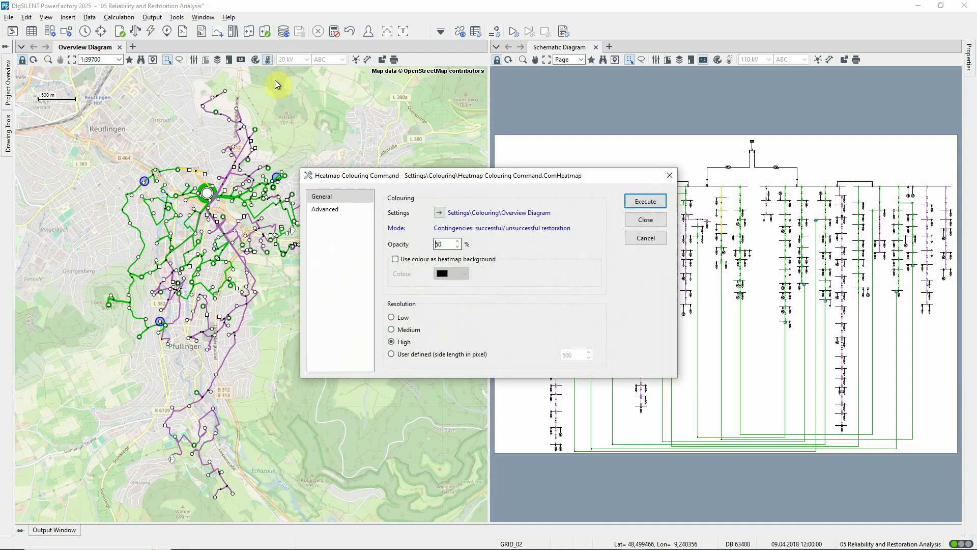
click(636, 202)
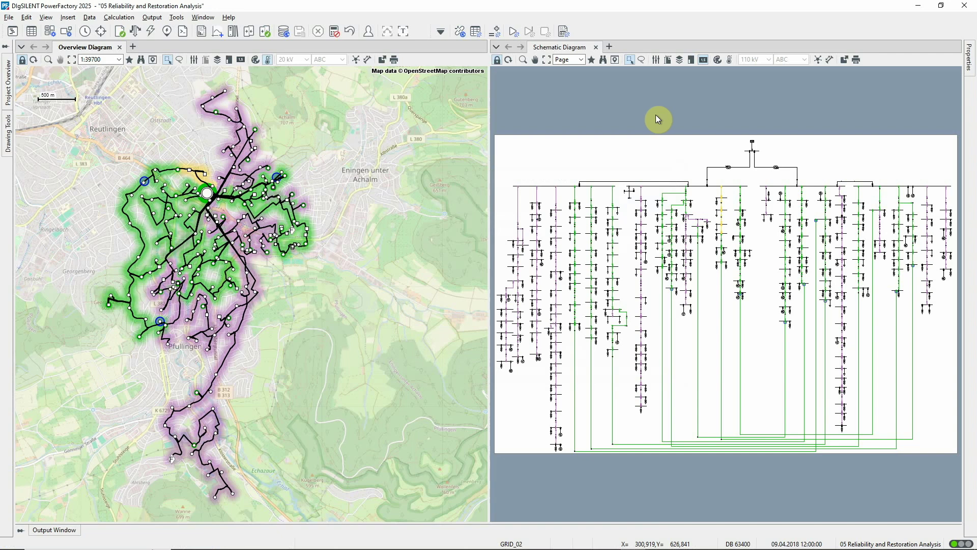
Generate the Contingency Summary report from Contingency Restoration Analysis Reports
click(563, 32)
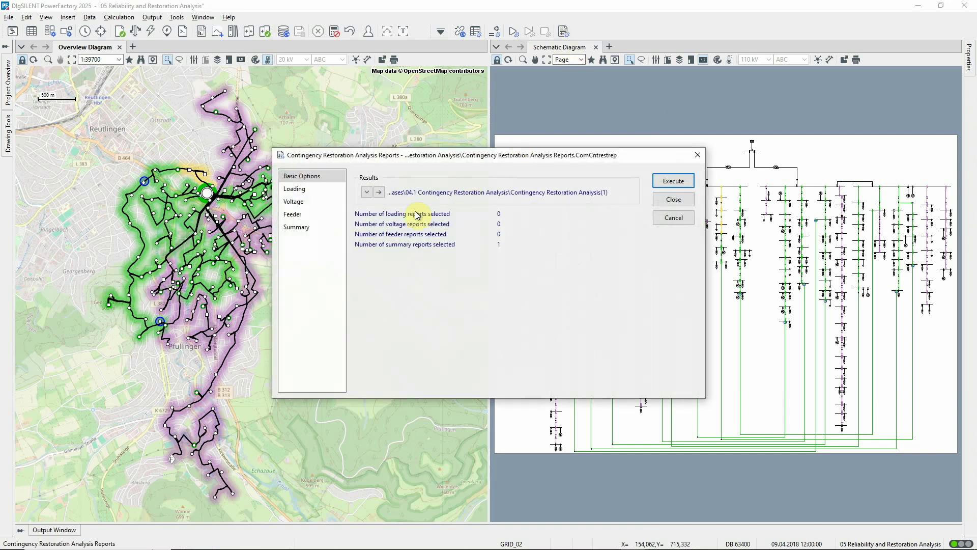
click(305, 230)
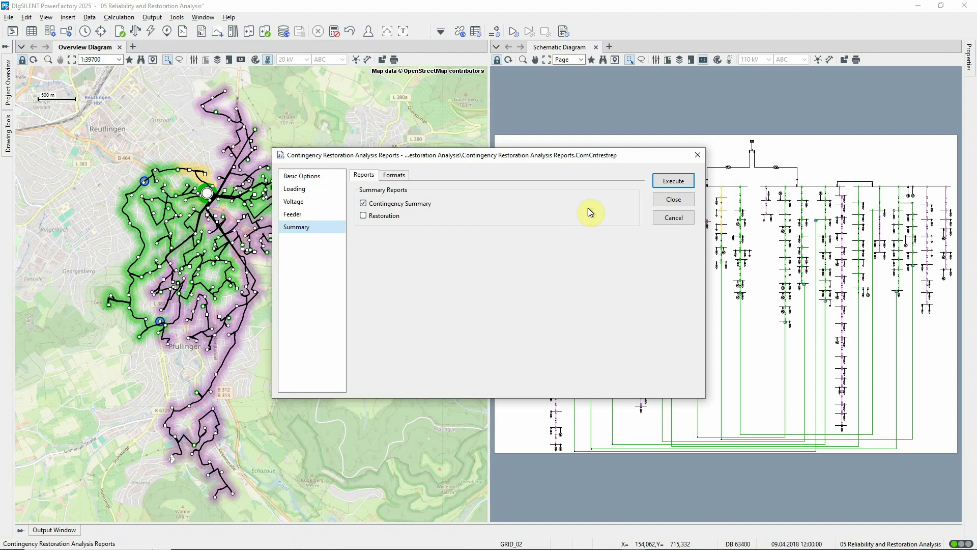
click(664, 184)
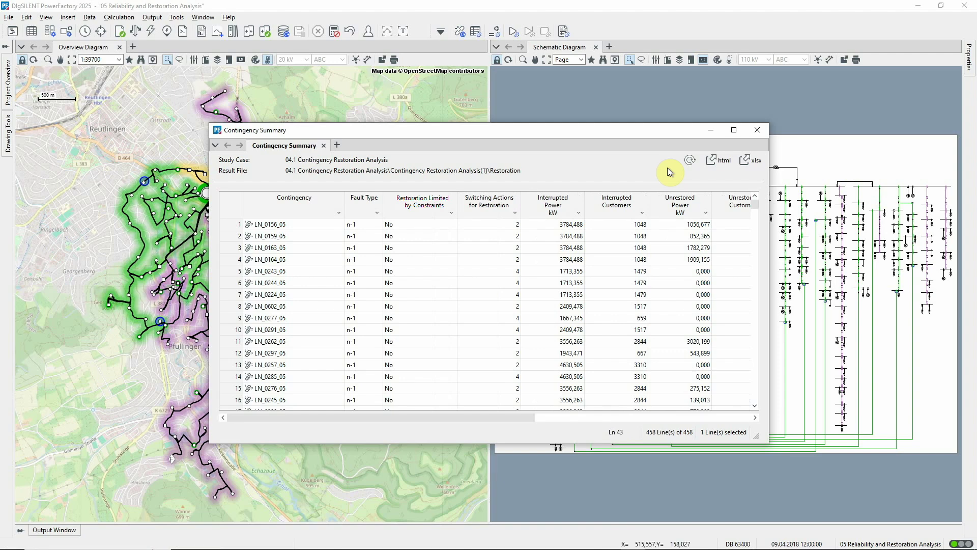
Open the restoration report for contingency LN_0156_05, then close the report group
click(265, 224)
right_click(265, 224)
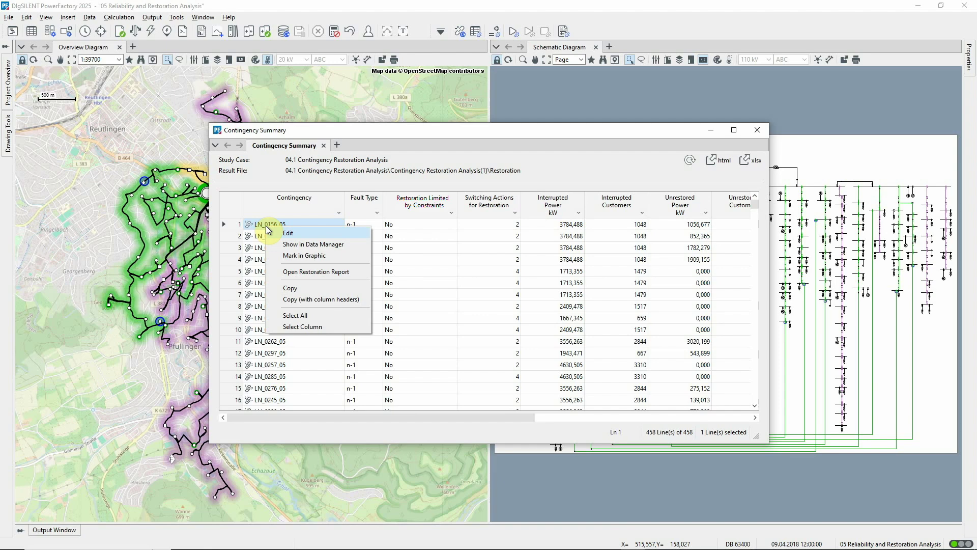
click(320, 273)
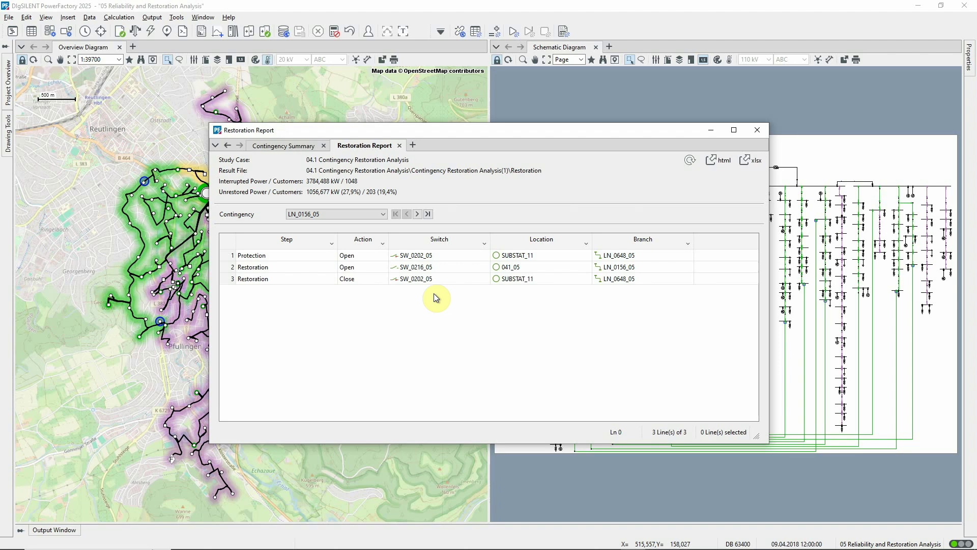
click(757, 130)
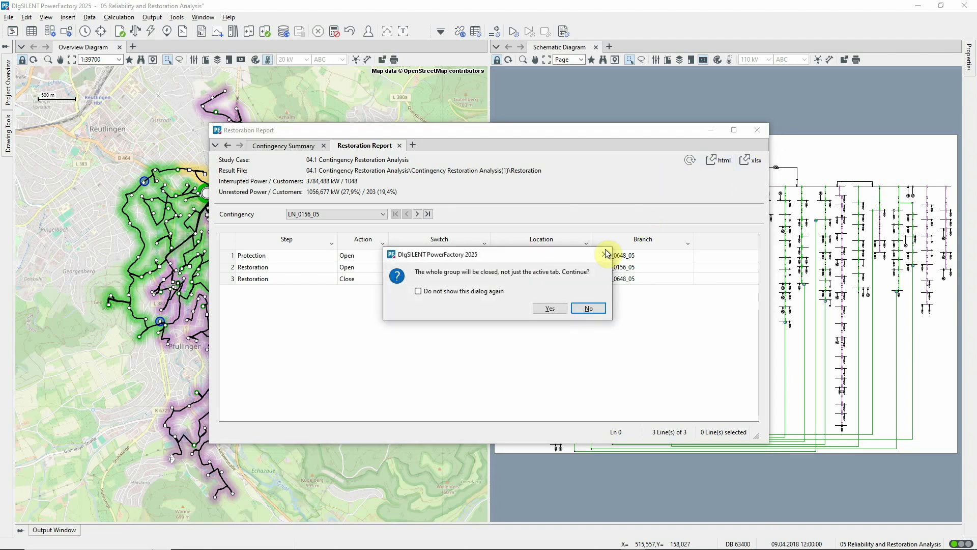
click(550, 308)
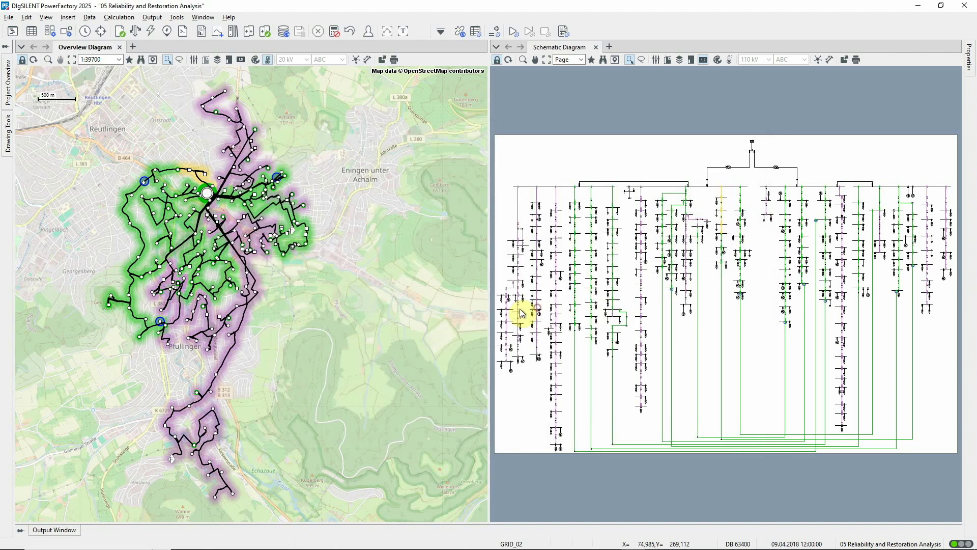
Activate the 04.2 Reliability with nested meshes study case
click(12, 101)
right_click(103, 149)
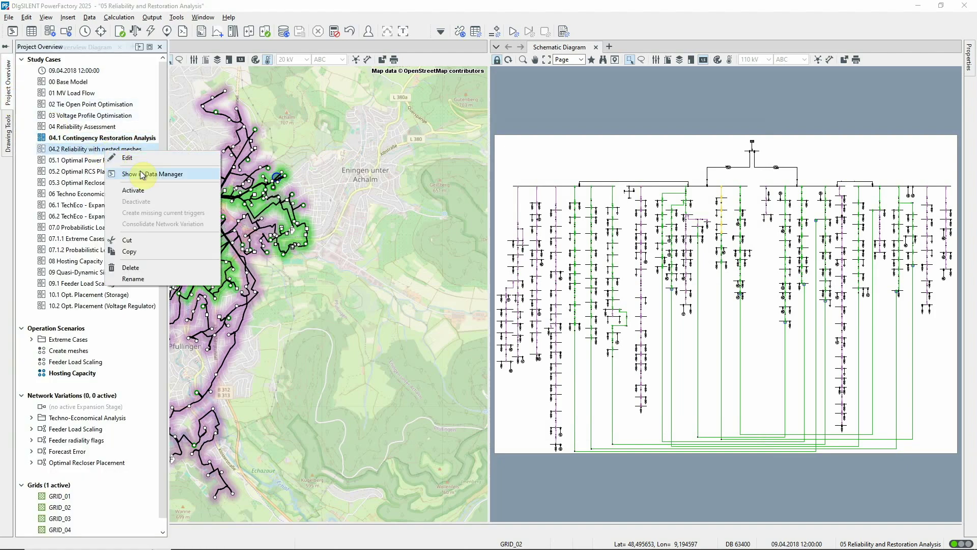
click(163, 191)
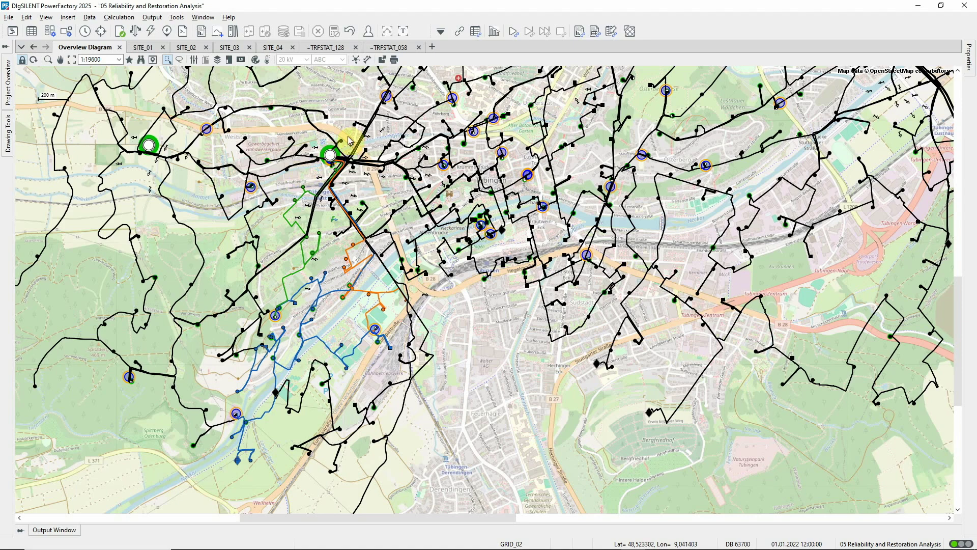
Open the Reliability Assessment (ComRel3) settings from the toolbar
click(459, 31)
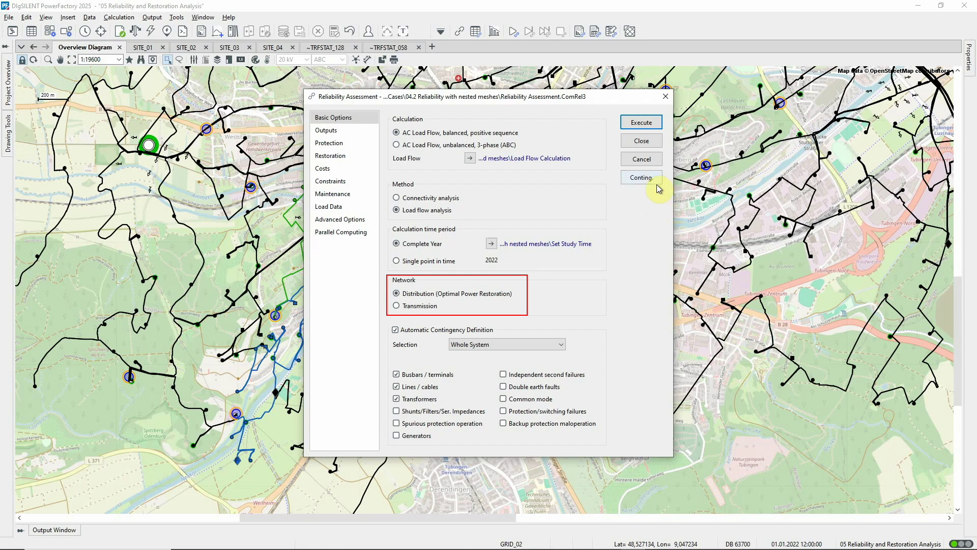
Execute the reliability assessment on the nested-mesh network and review its calculation log
click(657, 157)
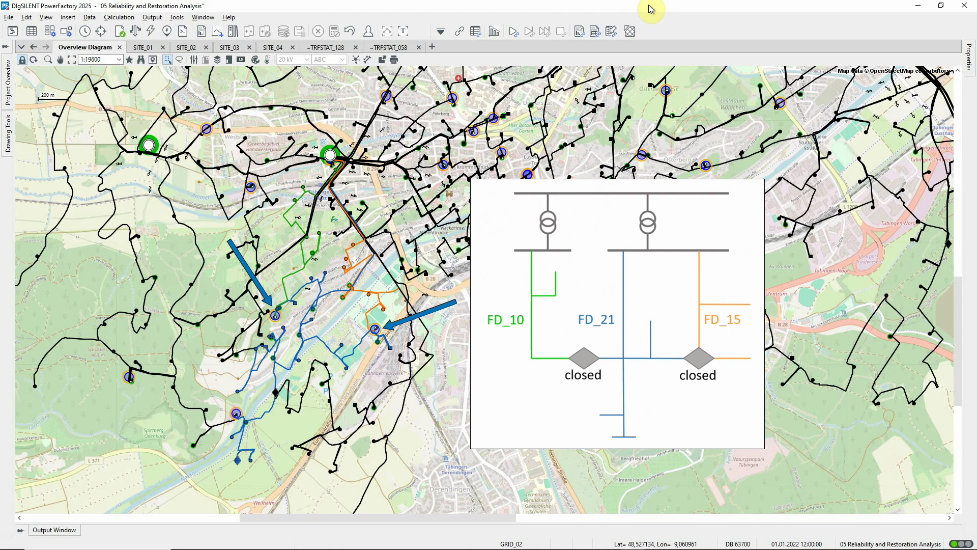
click(458, 31)
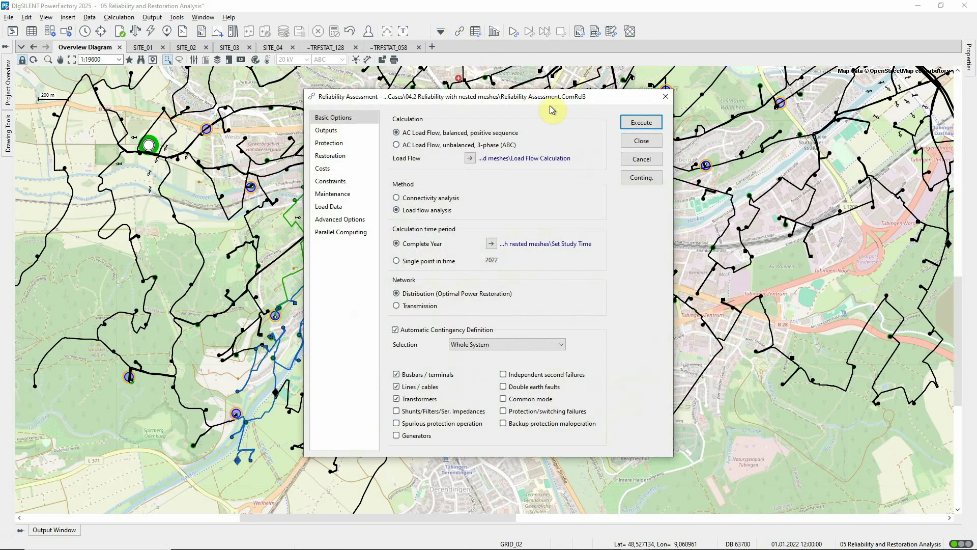
click(644, 124)
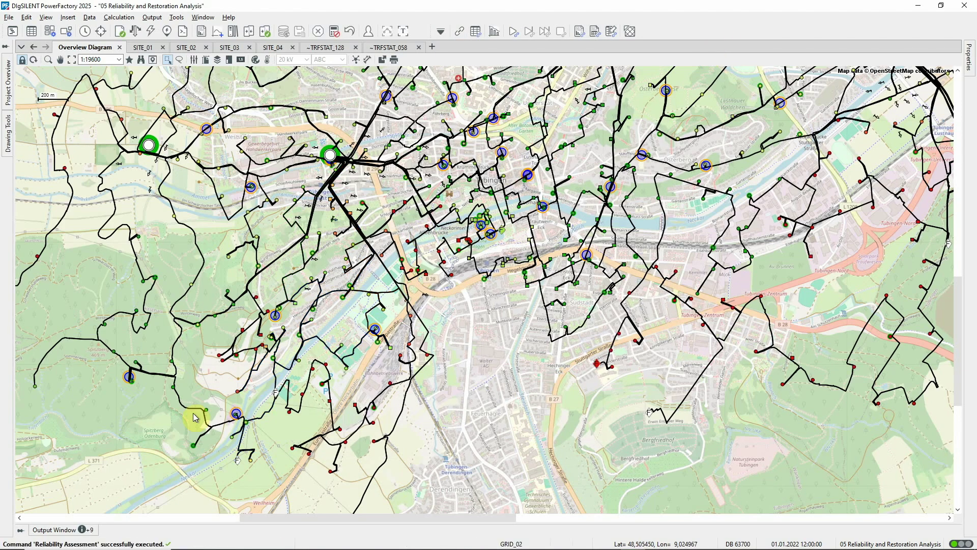
click(95, 531)
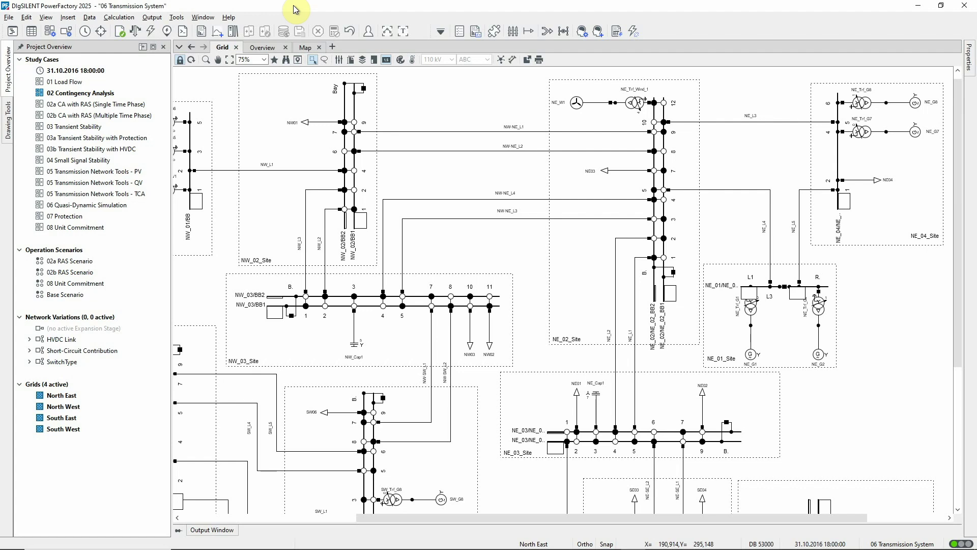
Run the short-circuit calculation with Consider contingencies ticked and a 5 % results limit
click(150, 32)
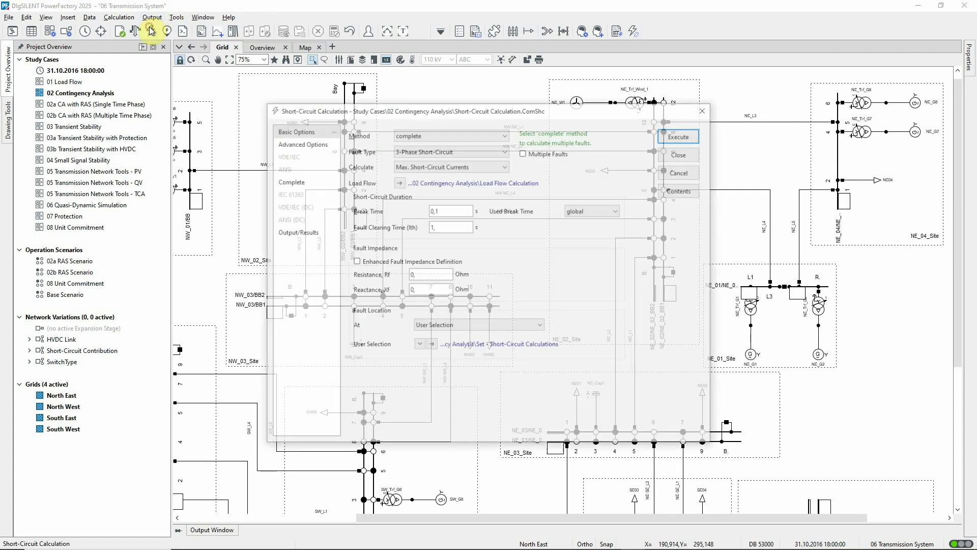
click(288, 143)
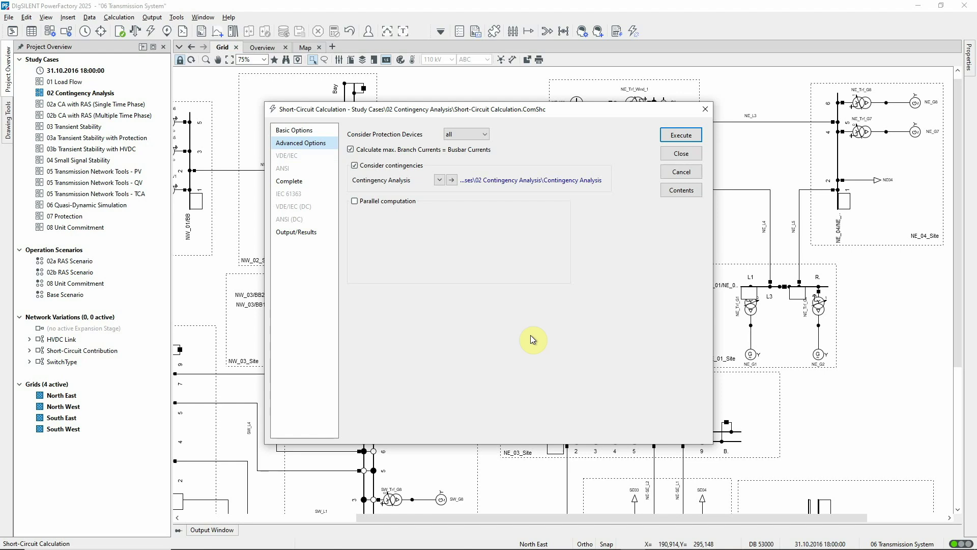
click(300, 233)
click(383, 130)
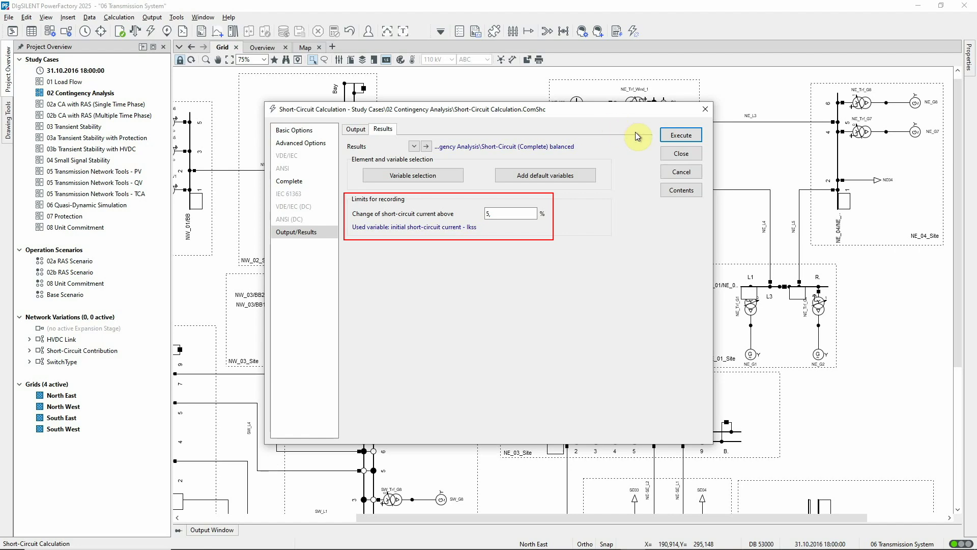
click(667, 135)
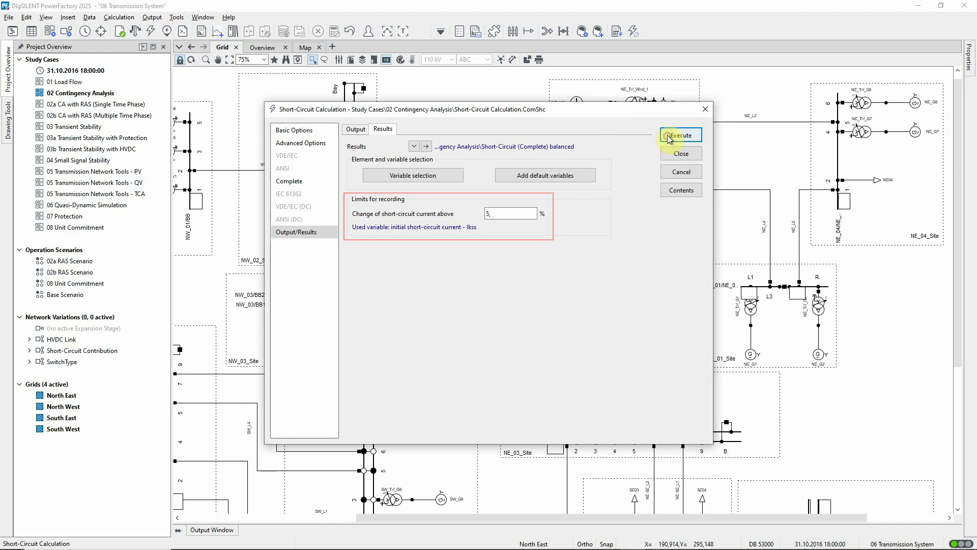
click(617, 32)
Generate the short-circuit result tables and view the 'Fault locations with contingencies' results
click(681, 192)
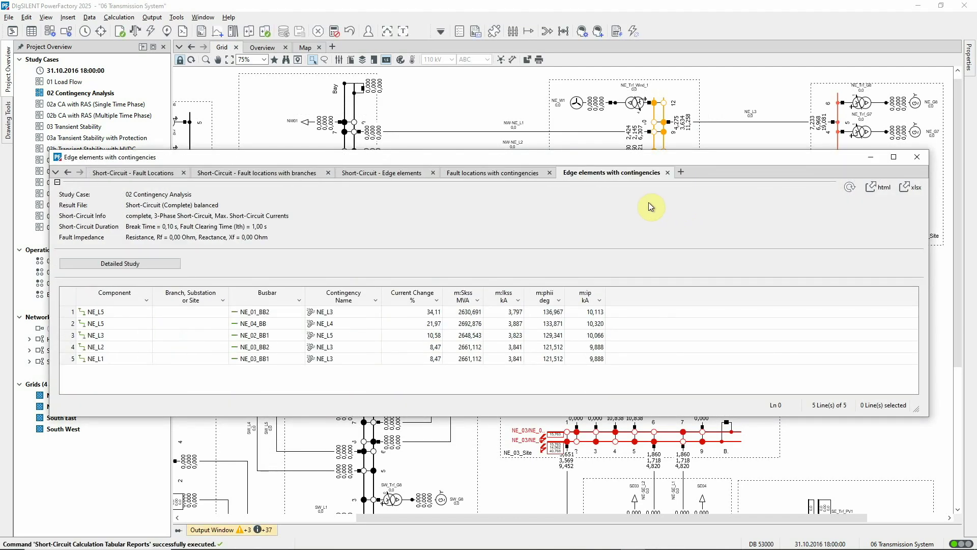
click(507, 174)
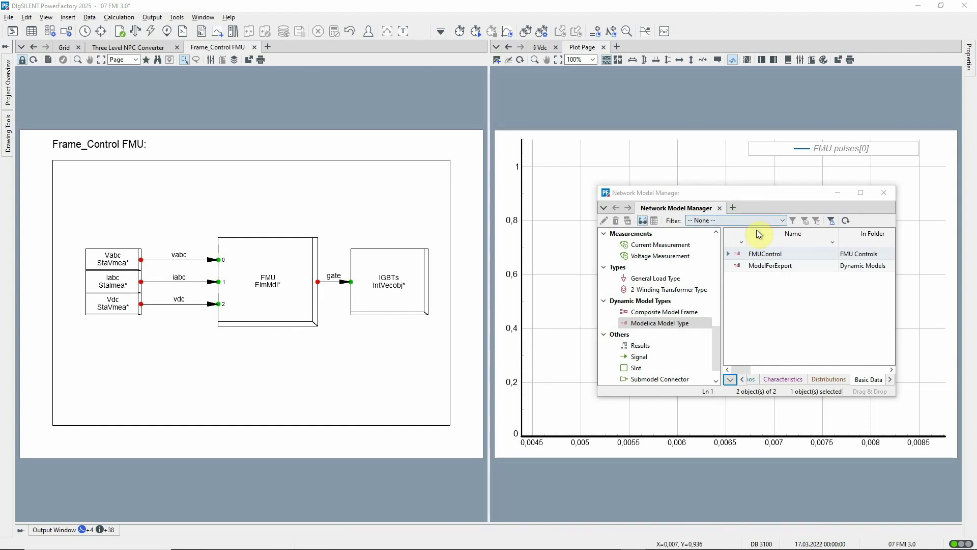
Make FMUControl a compiled model with its file path pointing to control.fmu
double_click(738, 253)
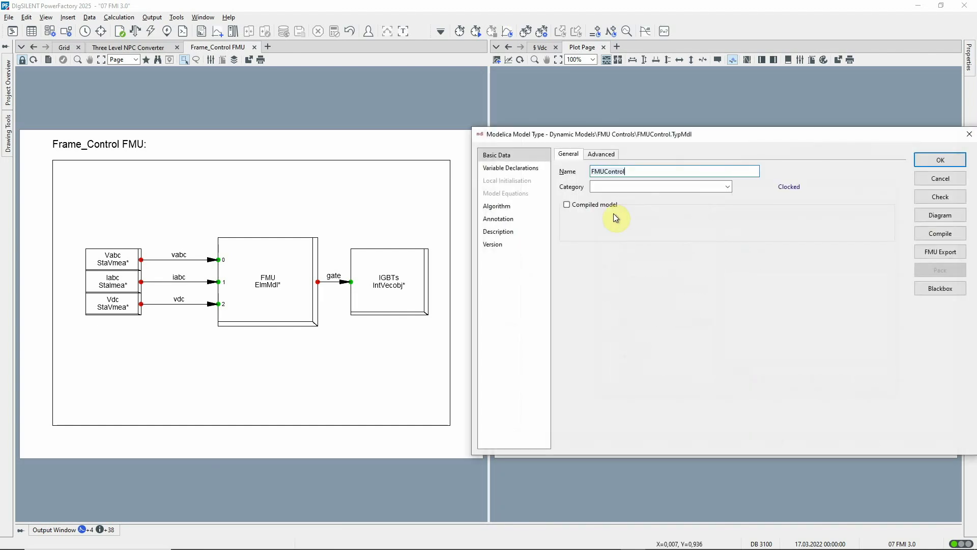
click(567, 204)
click(641, 221)
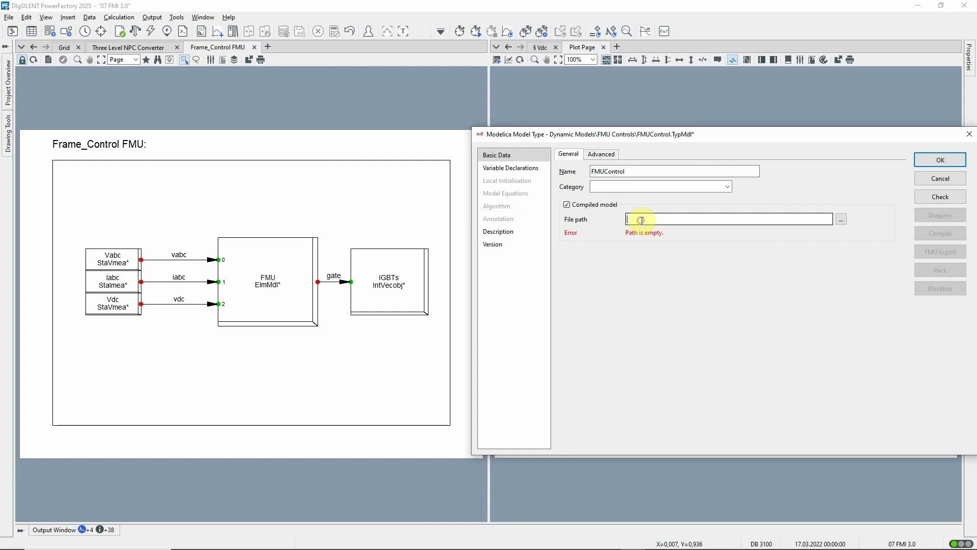
text($(ProjectDir)\\control.fmu)
click(756, 248)
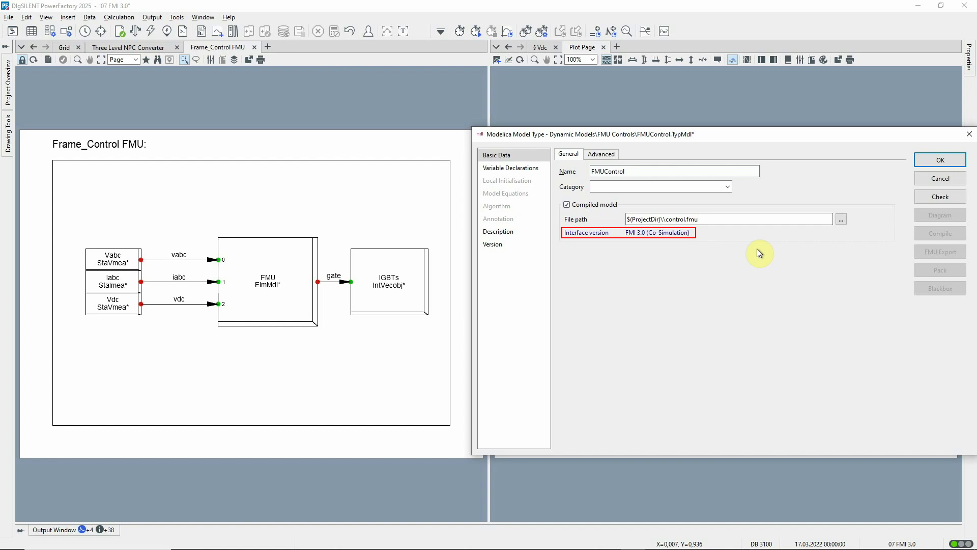
click(930, 161)
Minimize the model manager and start the dynamic simulation
click(865, 191)
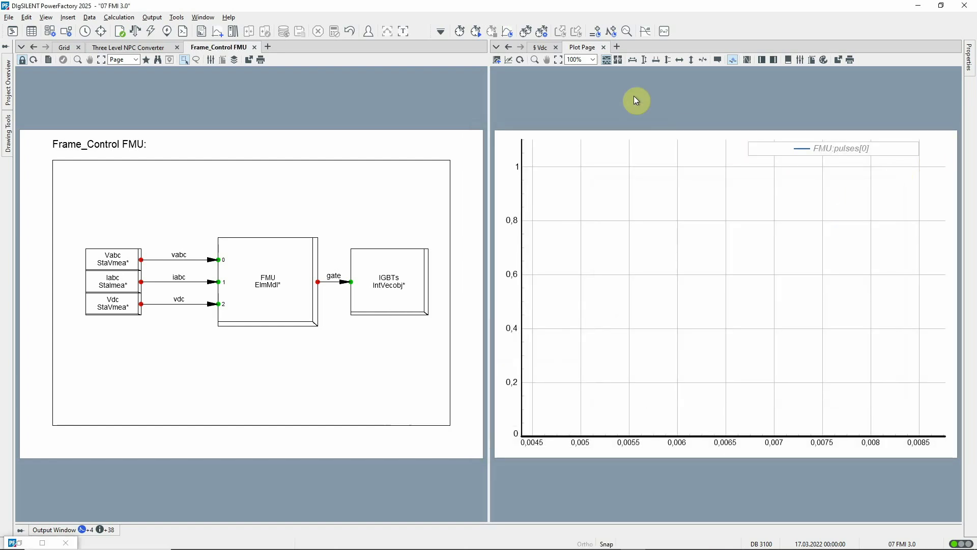
click(477, 31)
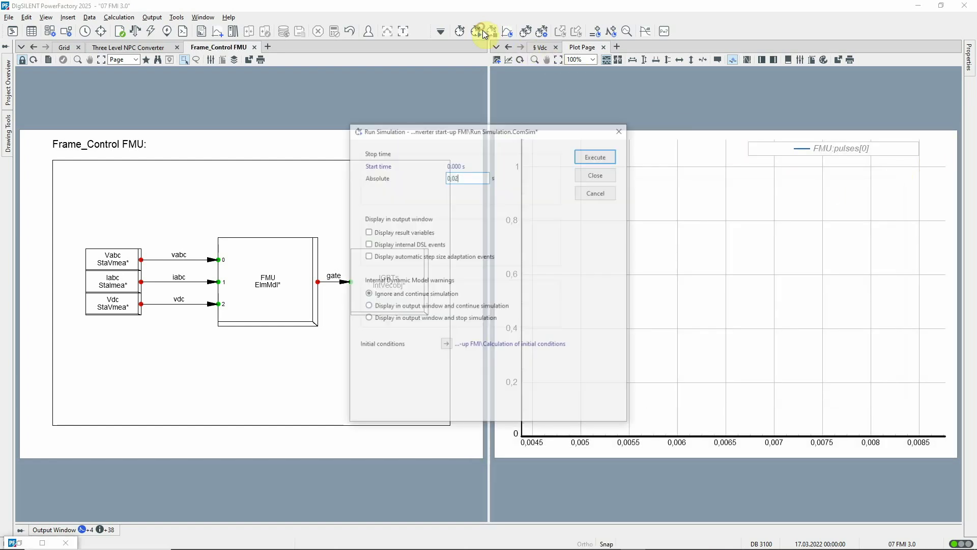
click(605, 153)
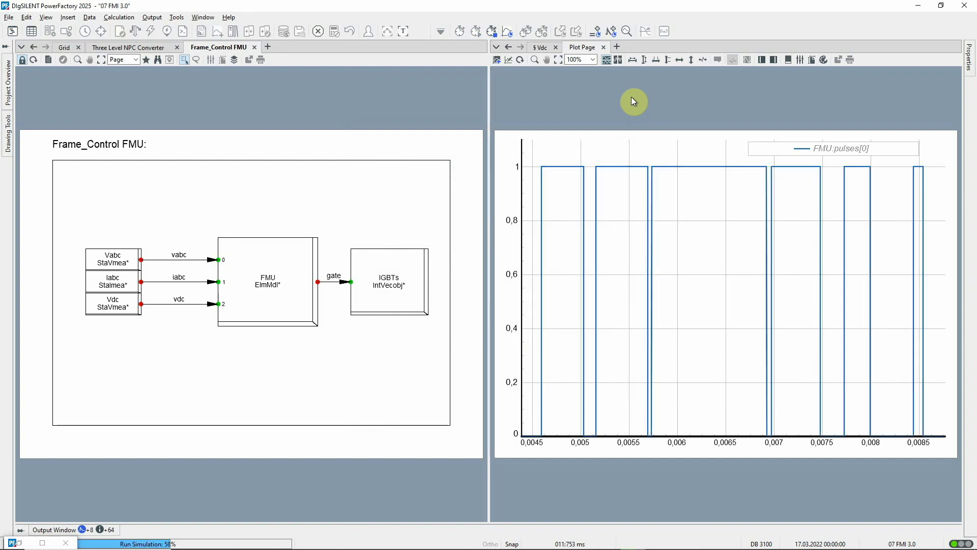
Check that ModelForExport's FMU export is set to FMI Version 3, then minimize the model manager
click(24, 545)
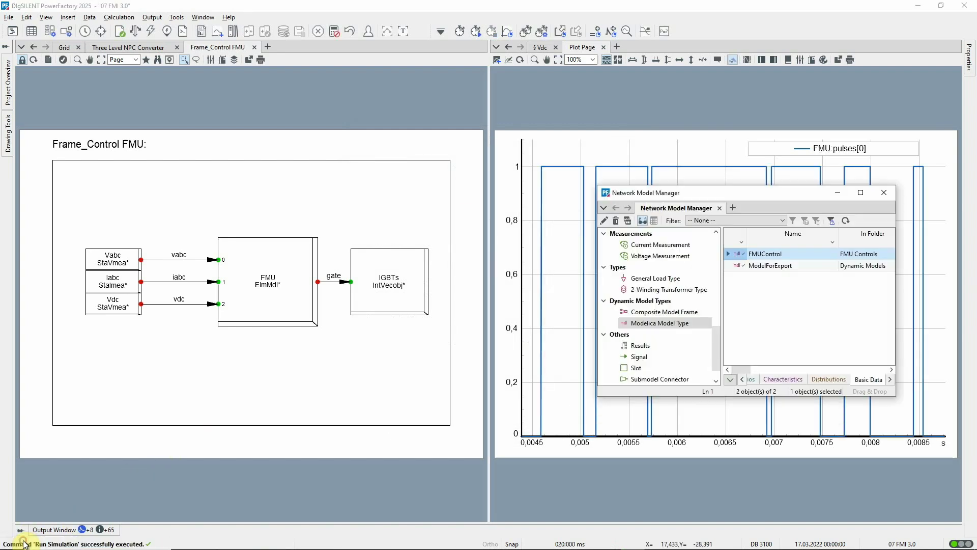
double_click(731, 266)
click(919, 251)
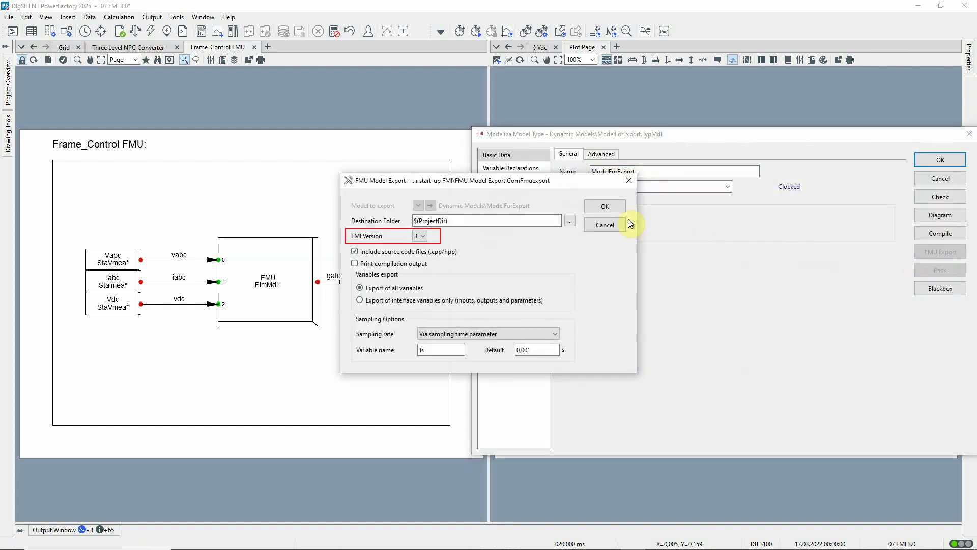
click(605, 205)
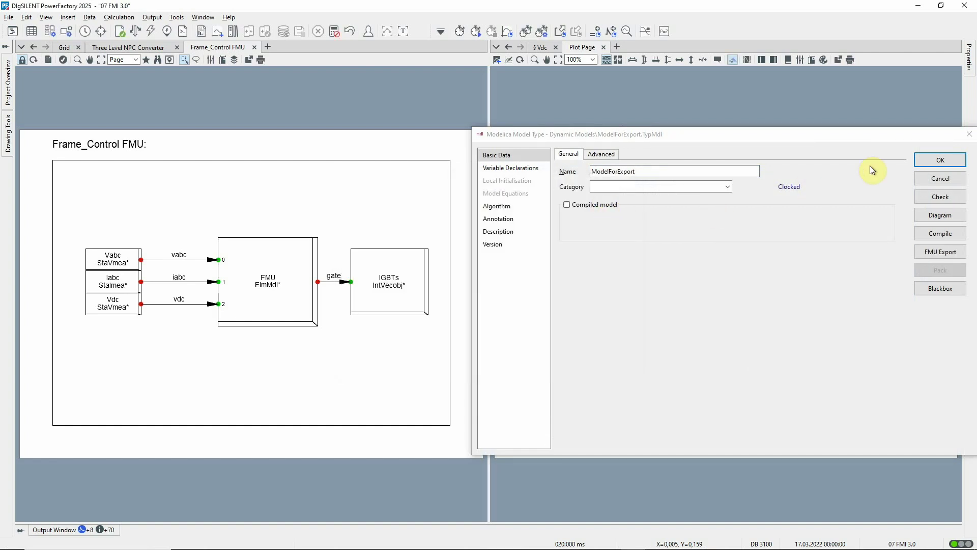
click(968, 135)
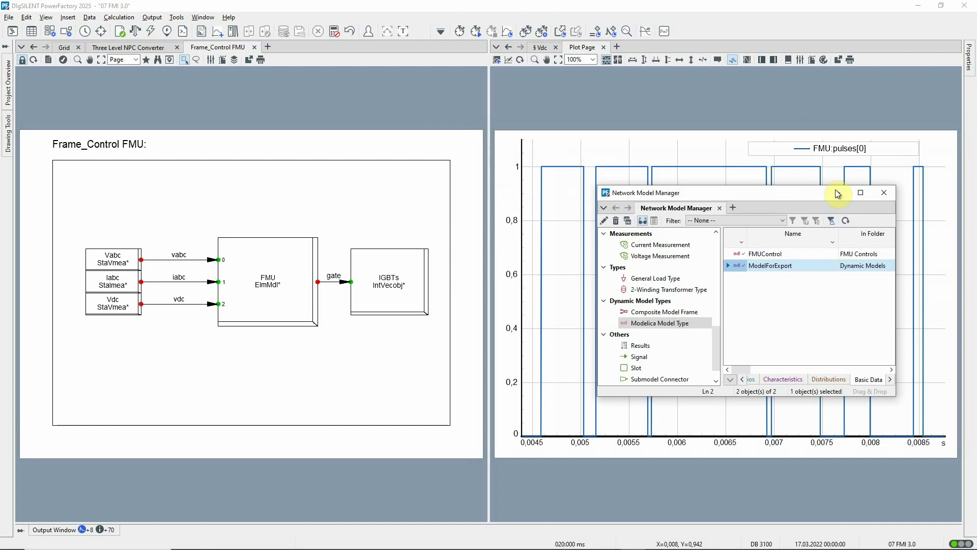
click(809, 191)
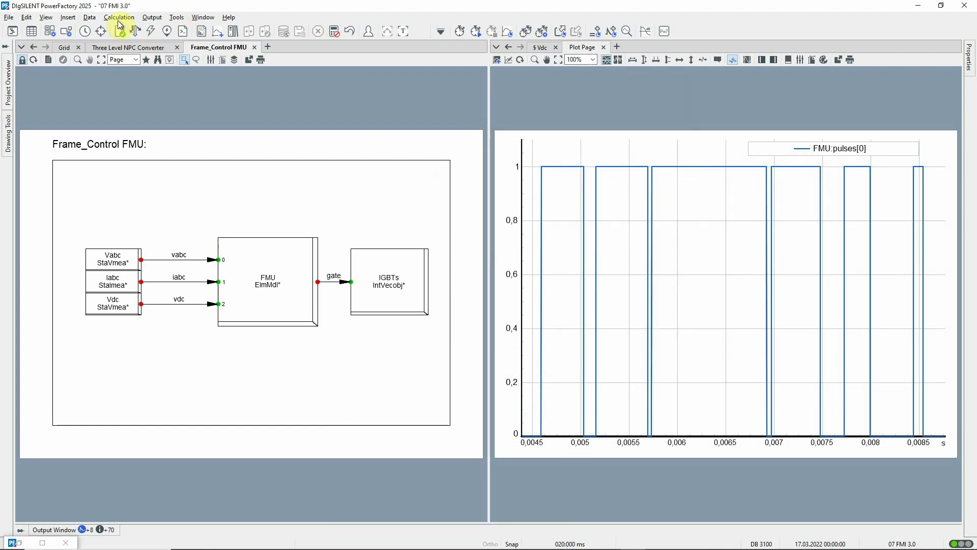
Browse the Insert > Dynamic Model > Modelica Model Type submenu
click(69, 17)
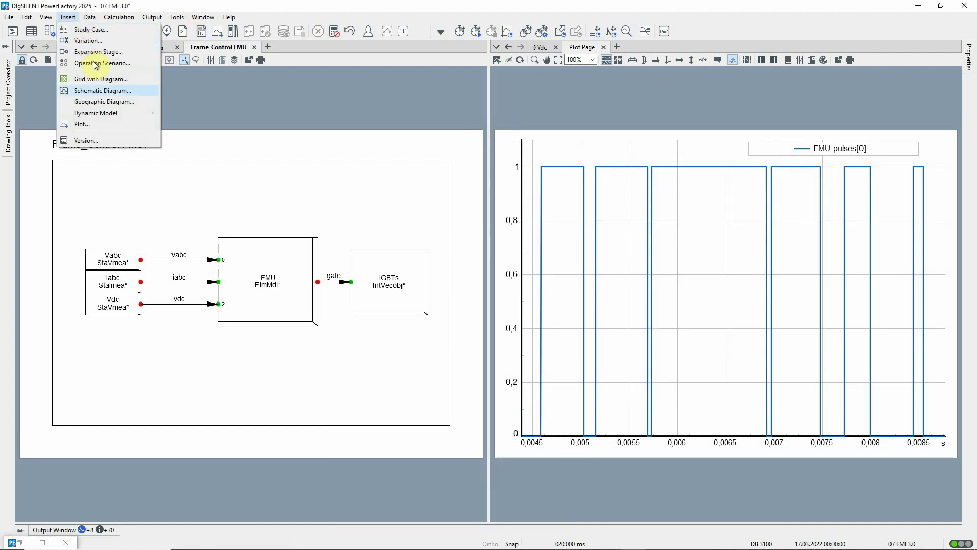
mouse_move(131, 113)
mouse_move(234, 134)
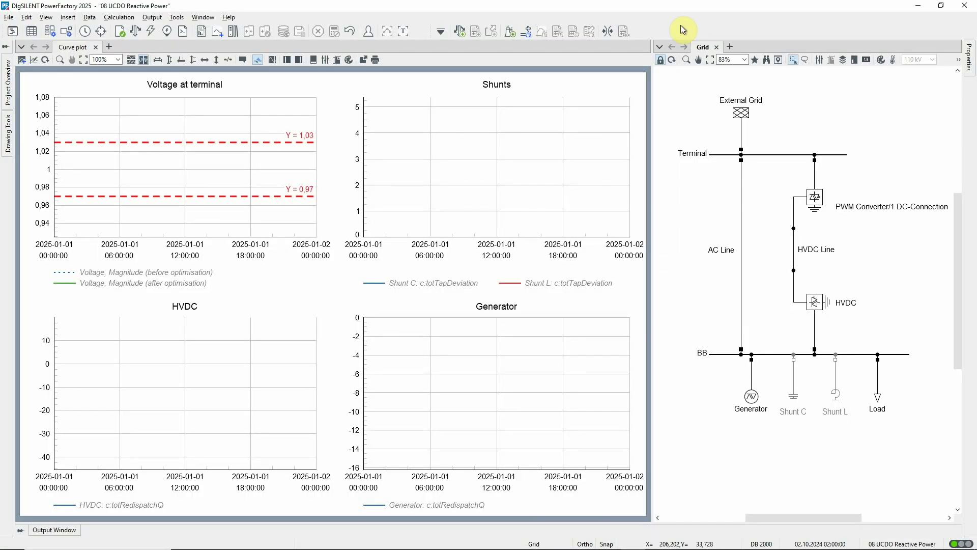
Review the Generator's reactive power costs in its properties
click(752, 398)
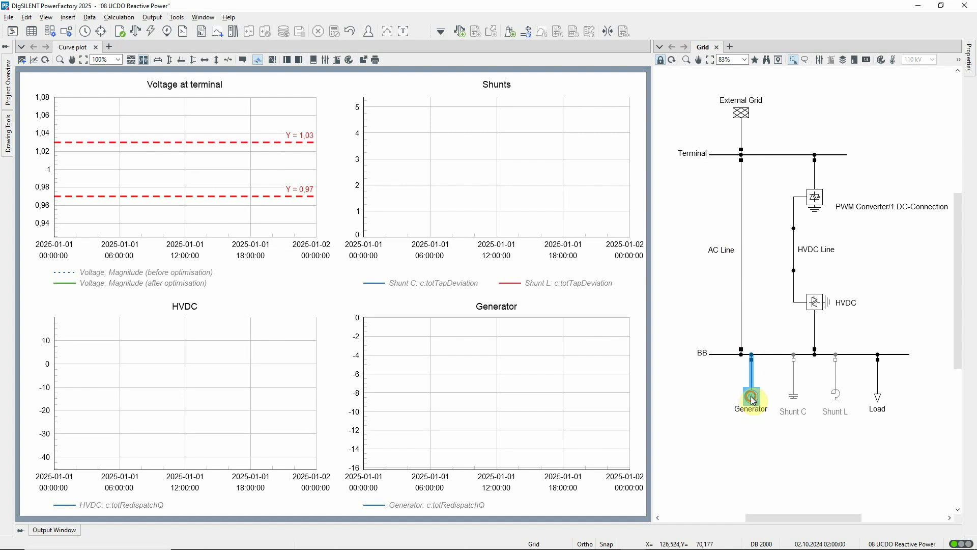
double_click(752, 399)
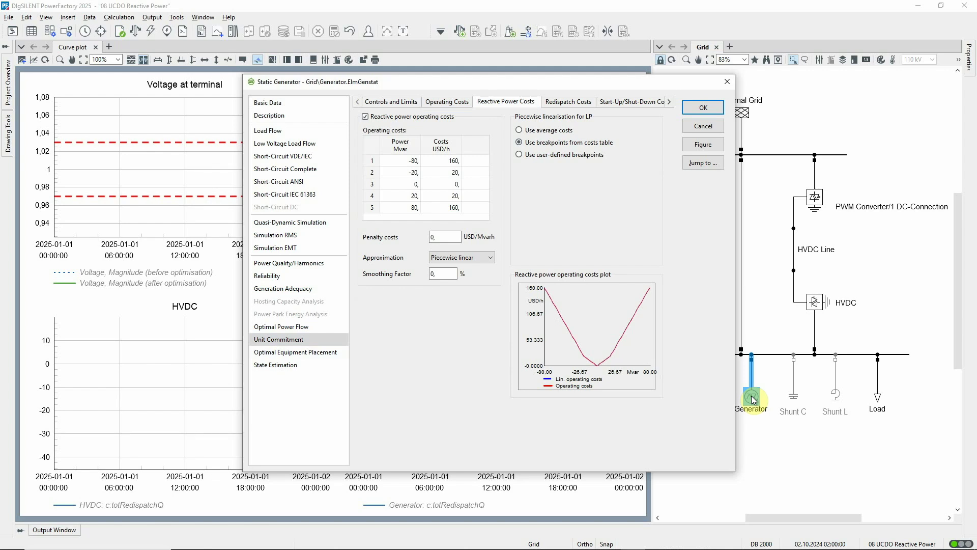
click(710, 127)
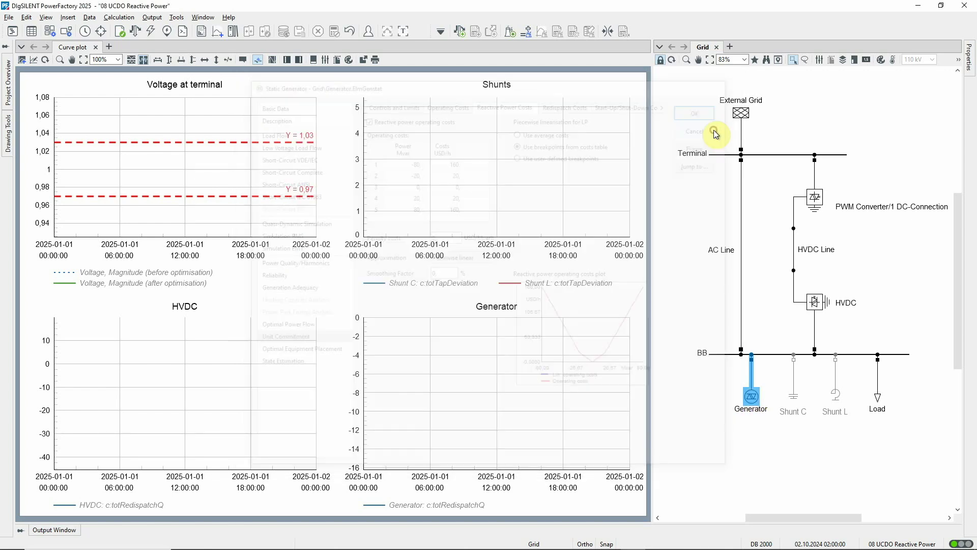
Inspect Shunt C's unit commitment switching costs, then bring up the Unit Commitment / Dispatch Optimisation settings
double_click(796, 399)
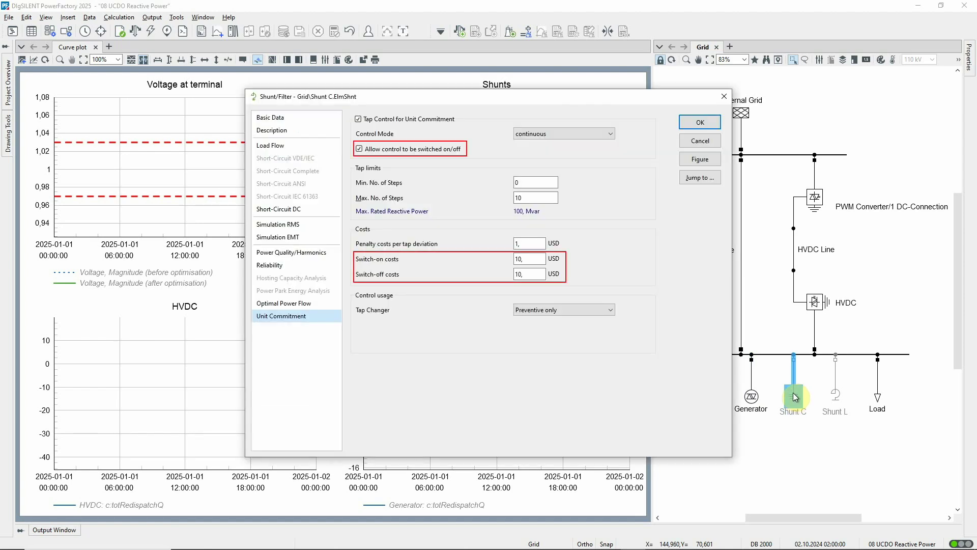
click(709, 142)
click(526, 31)
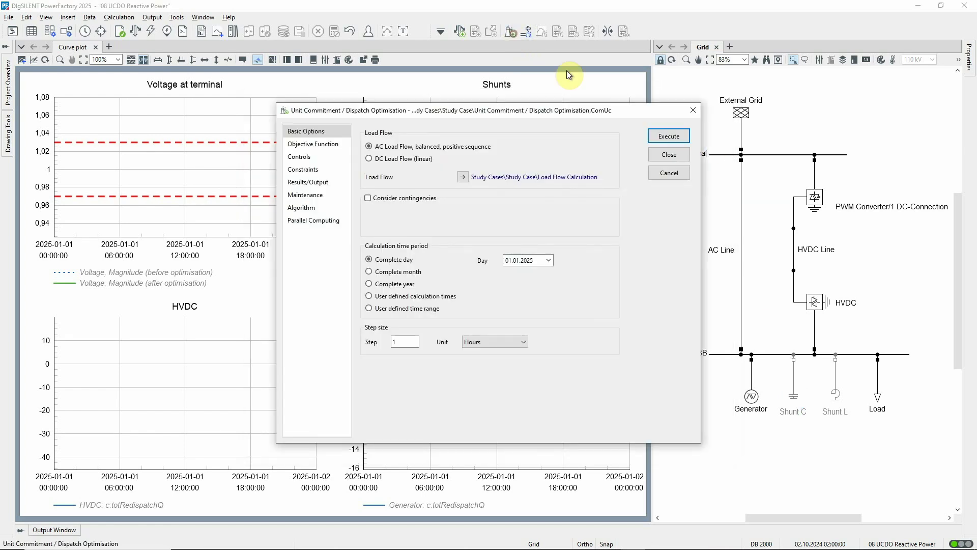
Execute the AC load flow unit commitment for 01.01.2025 in 1-hour steps
click(687, 136)
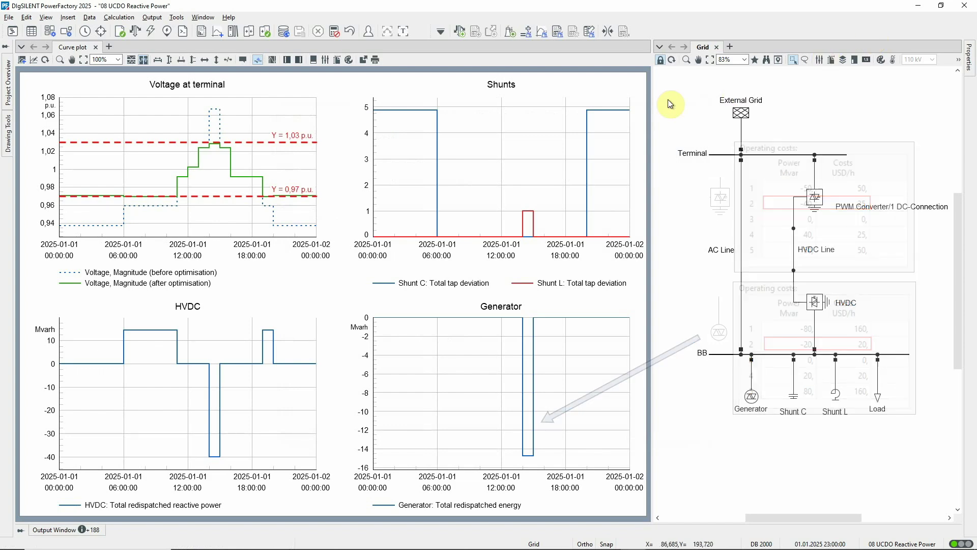
click(558, 32)
click(691, 128)
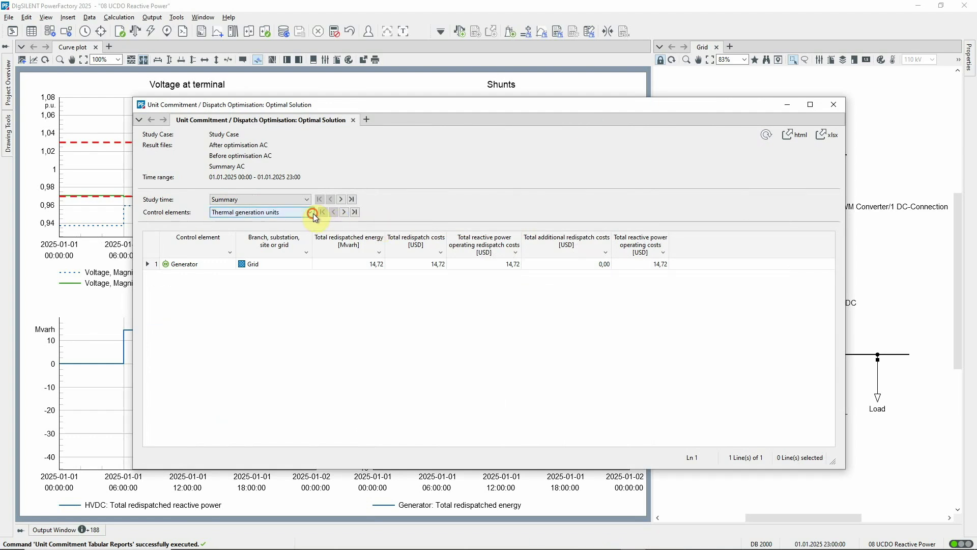
click(311, 212)
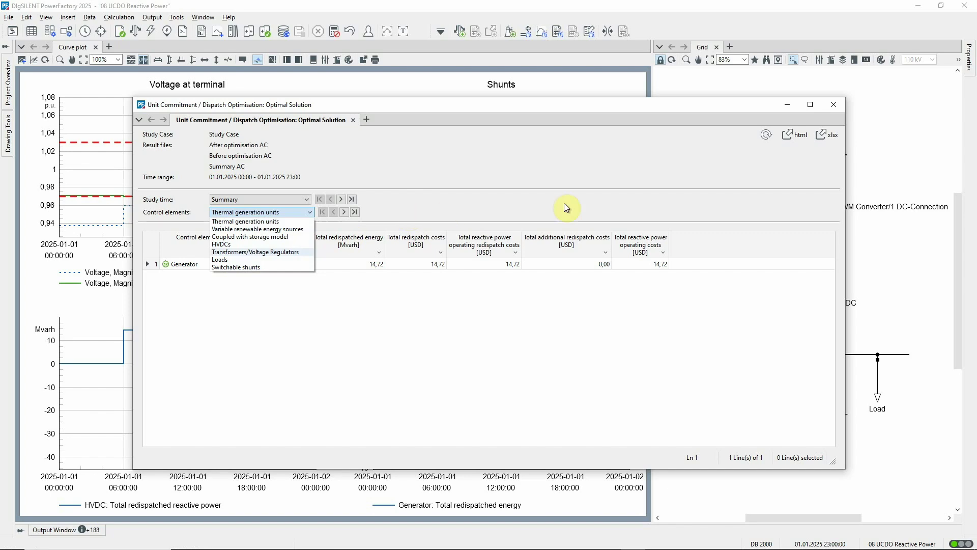
click(837, 105)
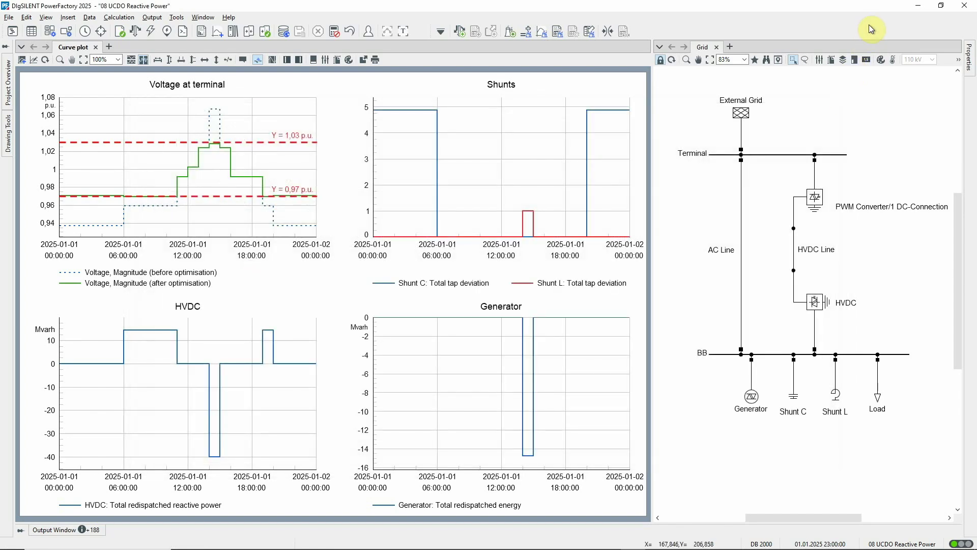